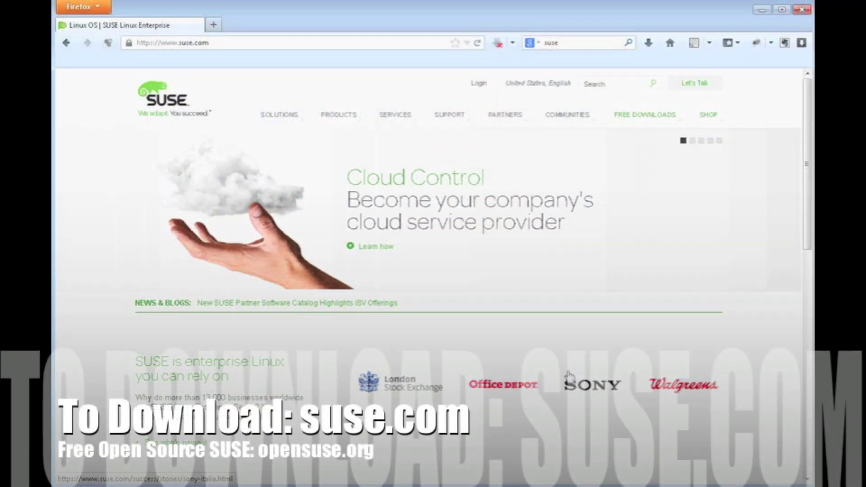
Bring up the PRODUCTS mega menu in the suse.com site navigation
mouse_move(339, 114)
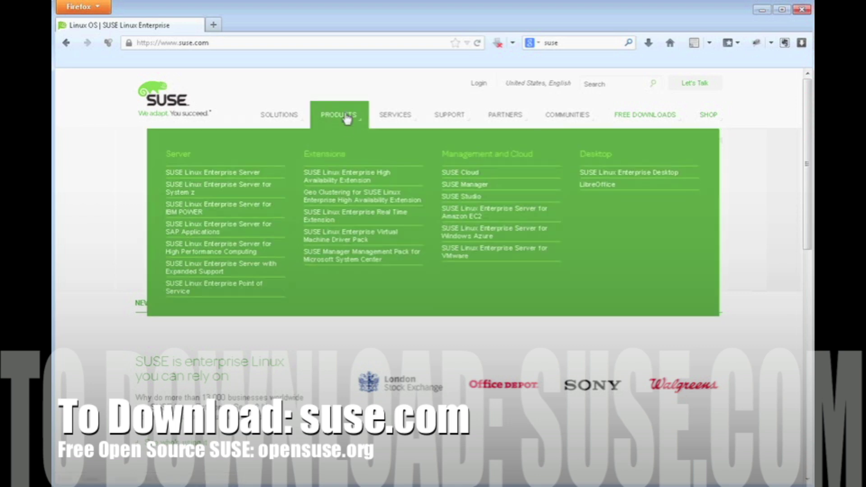
Go from the SUSE Linux Enterprise Server product page through the Free 60-day Trial to the ISO downloads
click(249, 176)
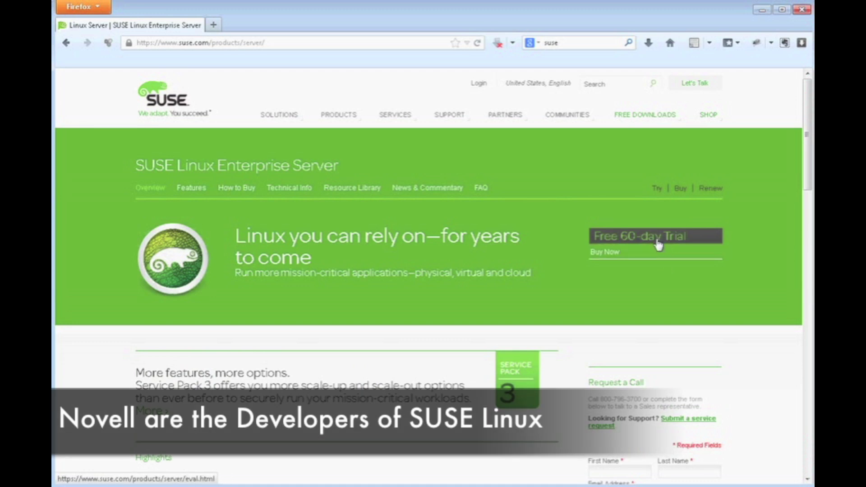
click(659, 244)
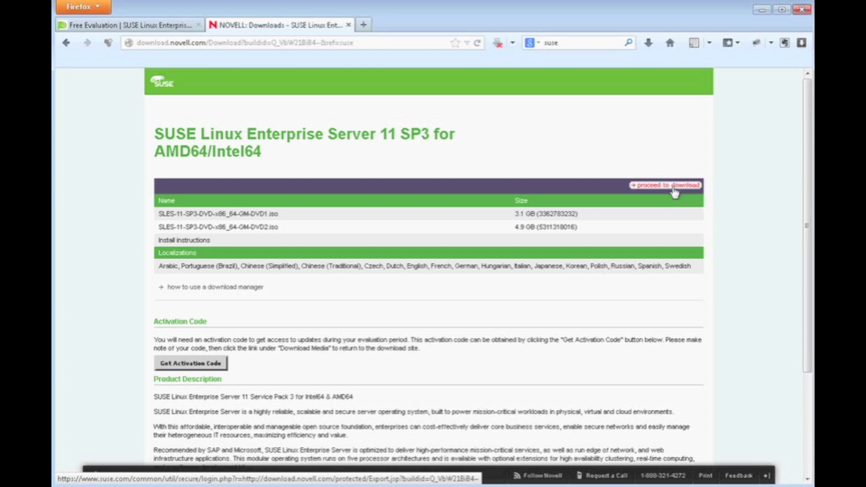
click(675, 191)
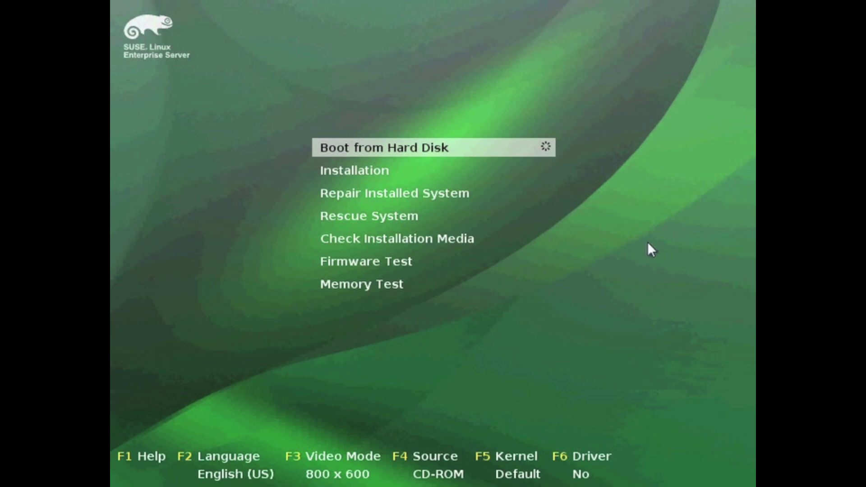
Highlight the Installation entry in the boot menu and launch it
key(Down)
key(Down)
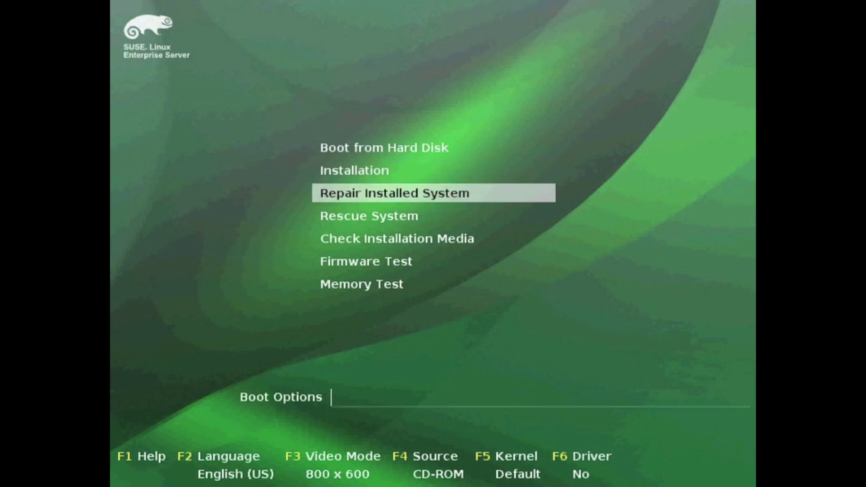
key(Down)
key(Down)
key(Down)
key(Down)
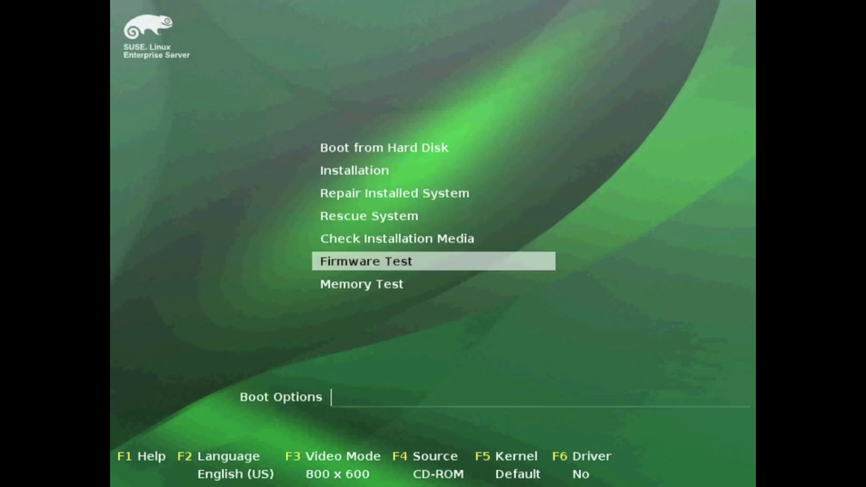
key(Up)
key(Up)
key(Up)
key(Up)
key(Up)
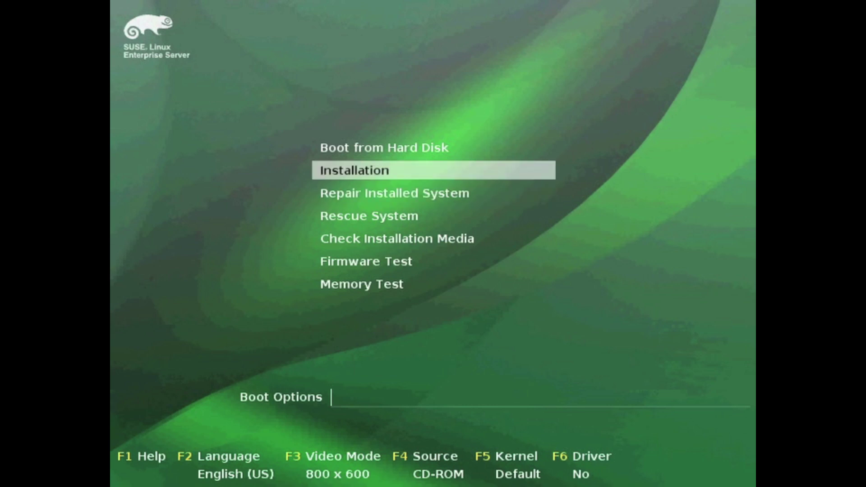
key(Return)
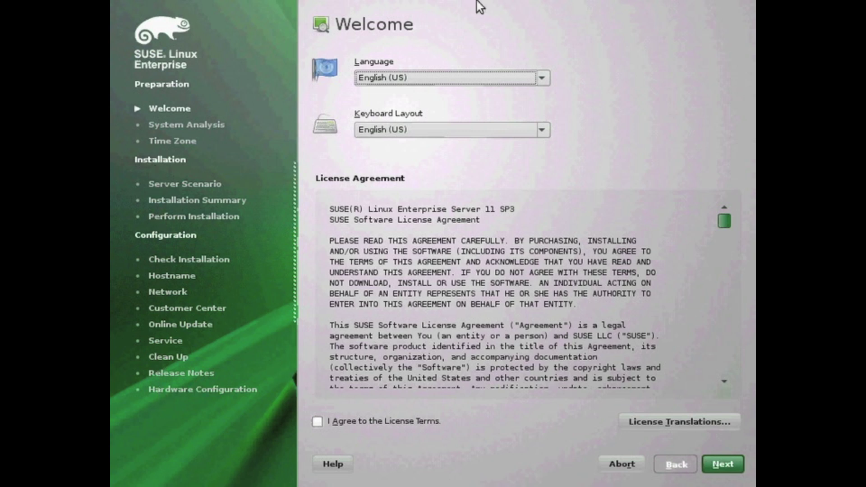
Keep English (US) for language and keyboard, agree to the license terms, and continue
click(547, 80)
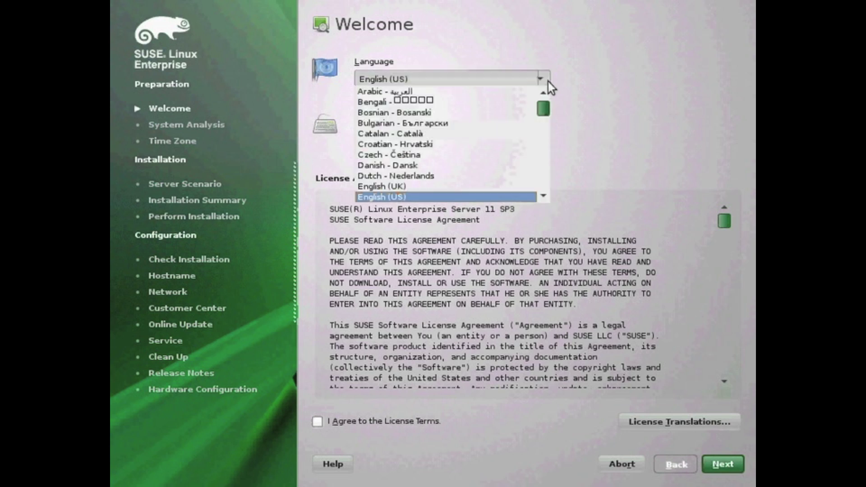
click(548, 82)
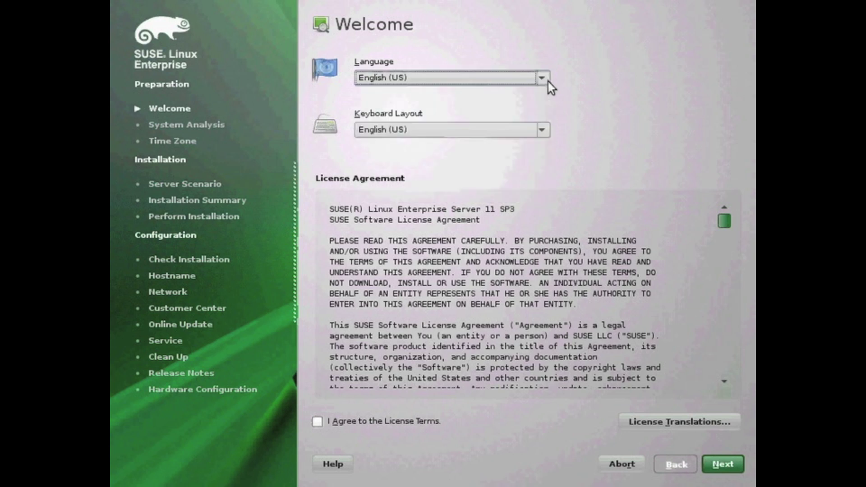
click(546, 128)
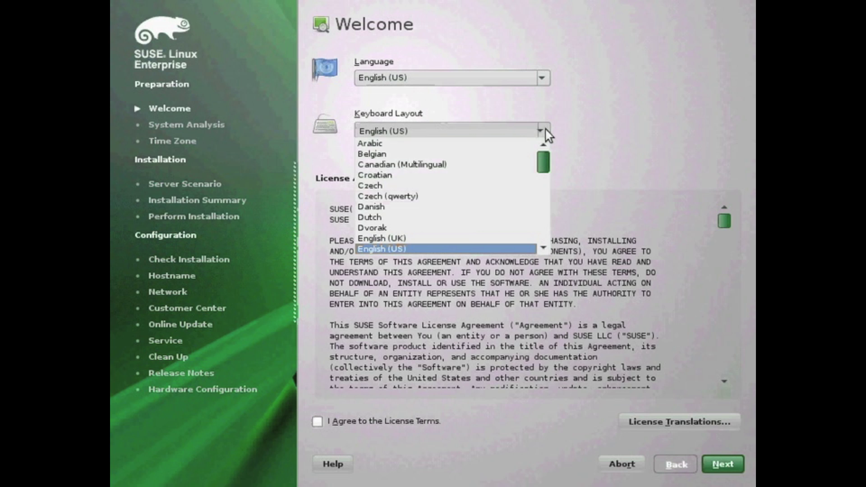
drag(544, 151, 544, 187)
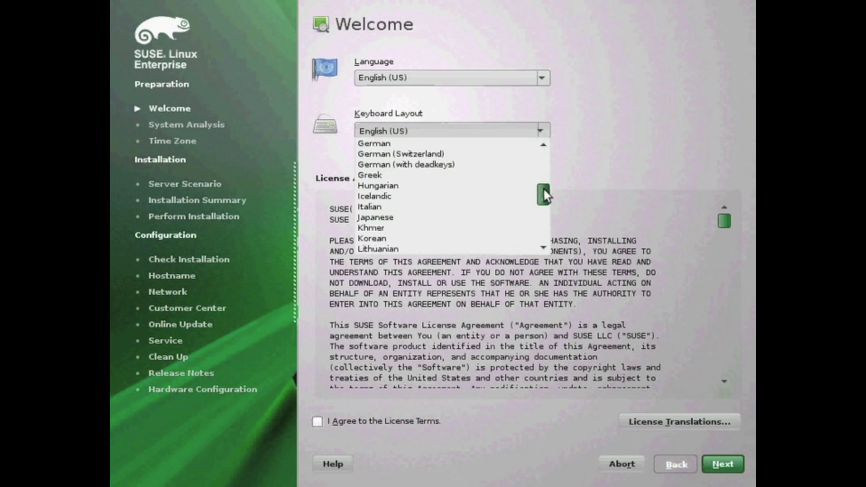
click(546, 153)
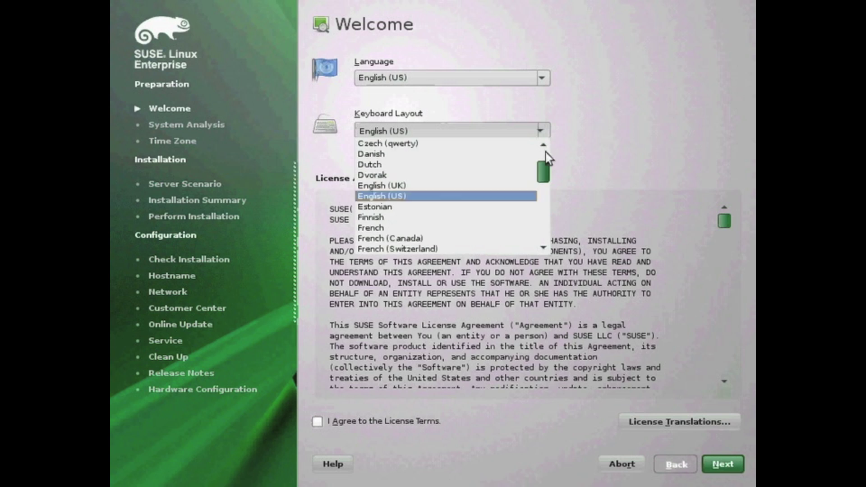
click(546, 155)
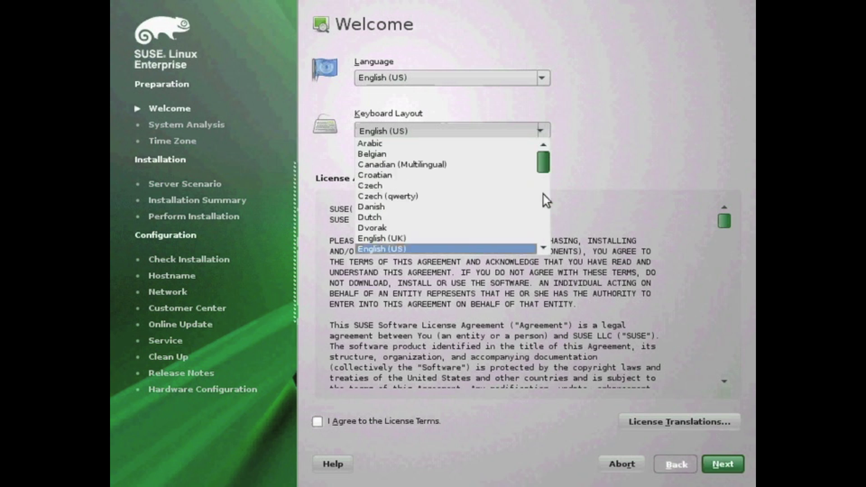
click(653, 152)
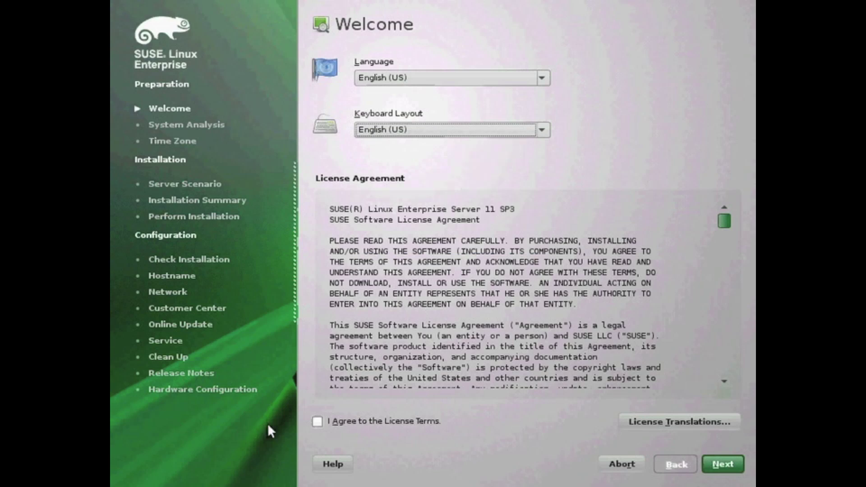
click(321, 423)
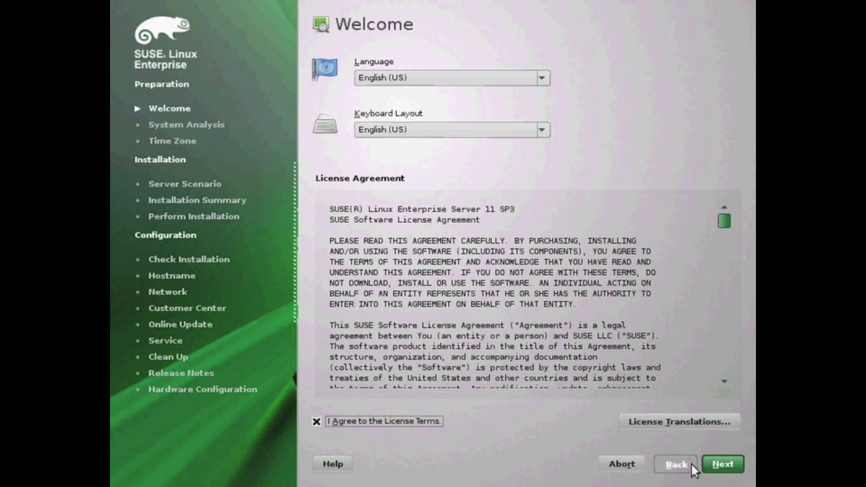
click(714, 462)
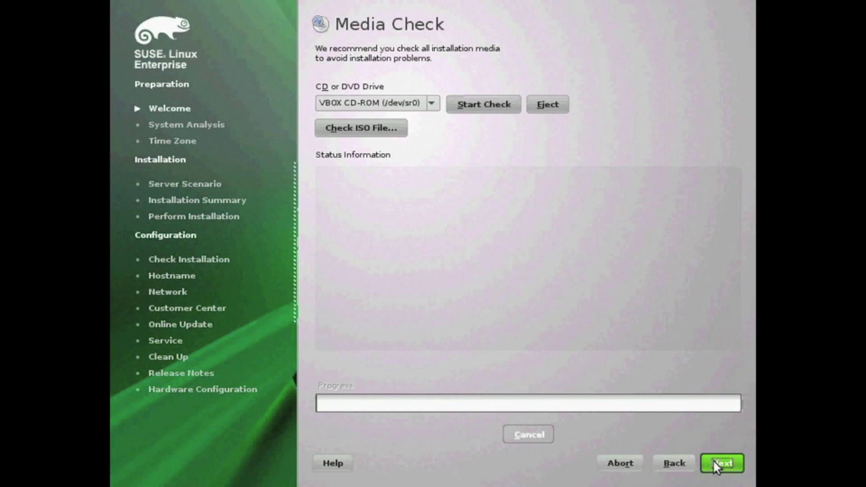
Skip the media check and proceed with New Installation mode
click(714, 463)
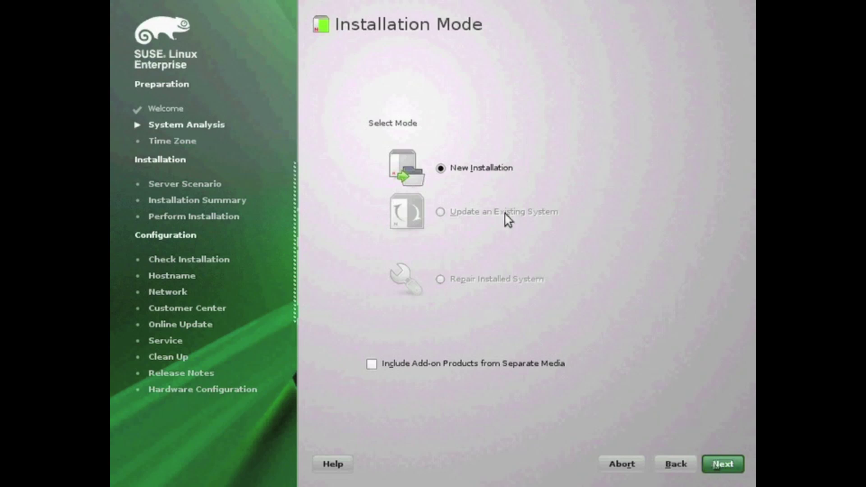
click(728, 462)
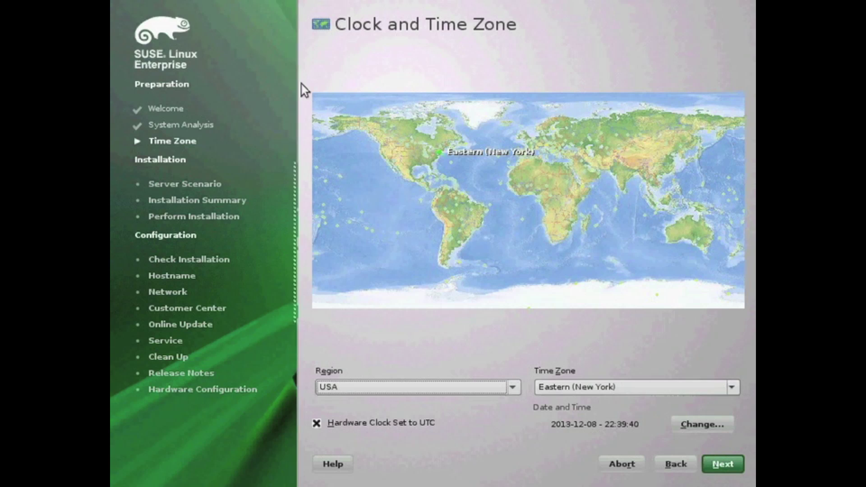
Set Region to USA and Time Zone to Central (Chicago), then continue
click(418, 137)
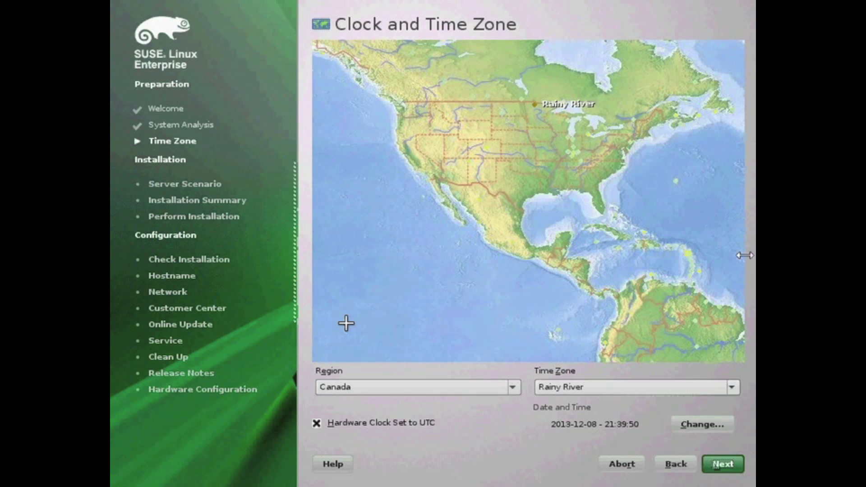
click(329, 394)
key(u)
key(Return)
click(709, 387)
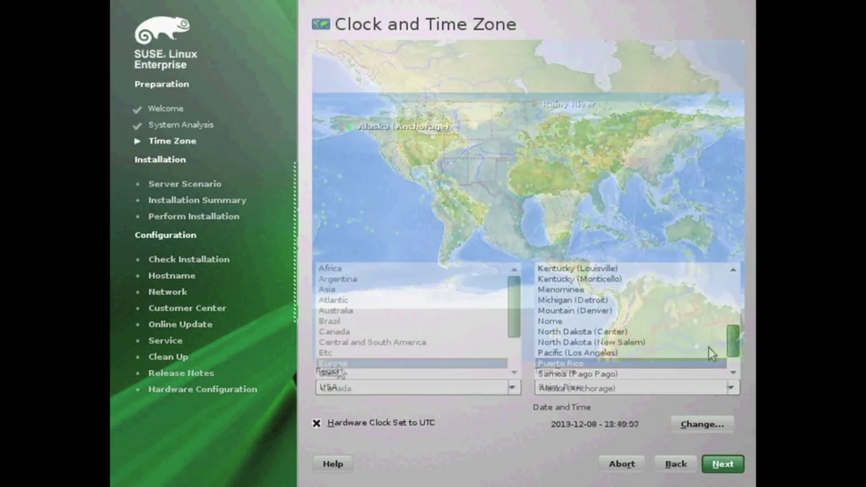
key(Up)
key(Up)
key(Up)
key(Up)
key(Up)
key(Up)
key(Up)
key(Up)
key(Up)
key(Up)
key(Up)
key(Up)
key(Up)
key(Up)
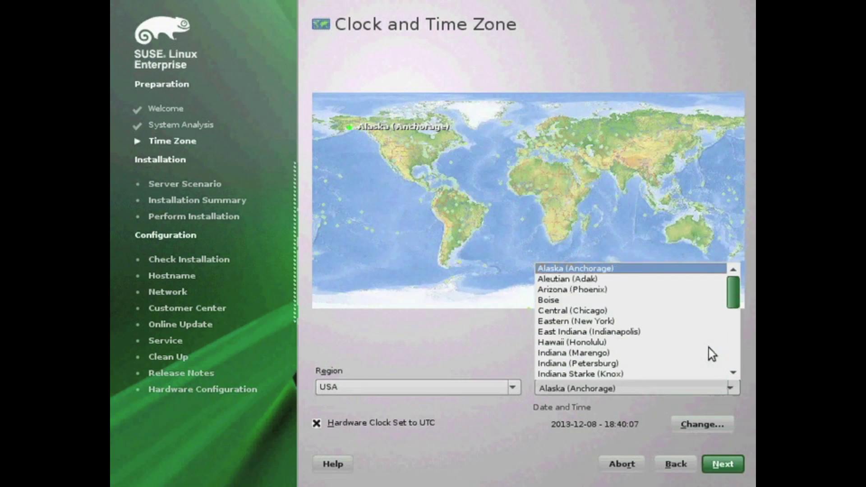
key(Down)
key(Down)
key(Down)
key(Down)
key(Return)
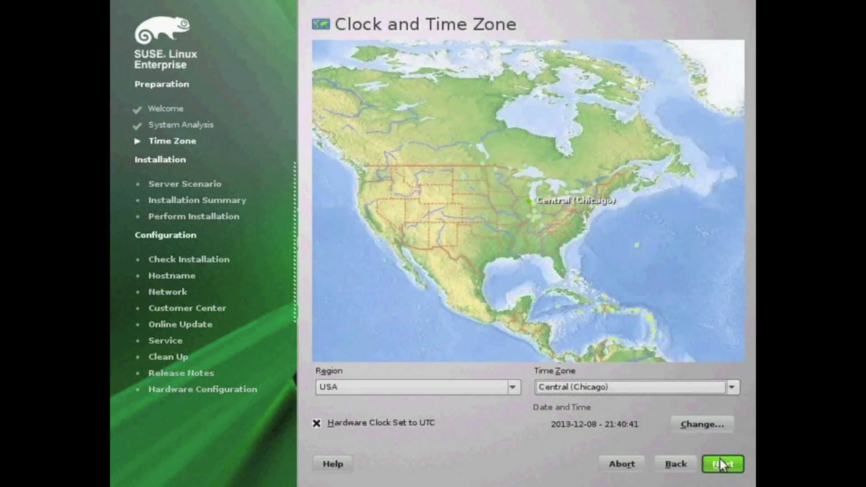
click(722, 465)
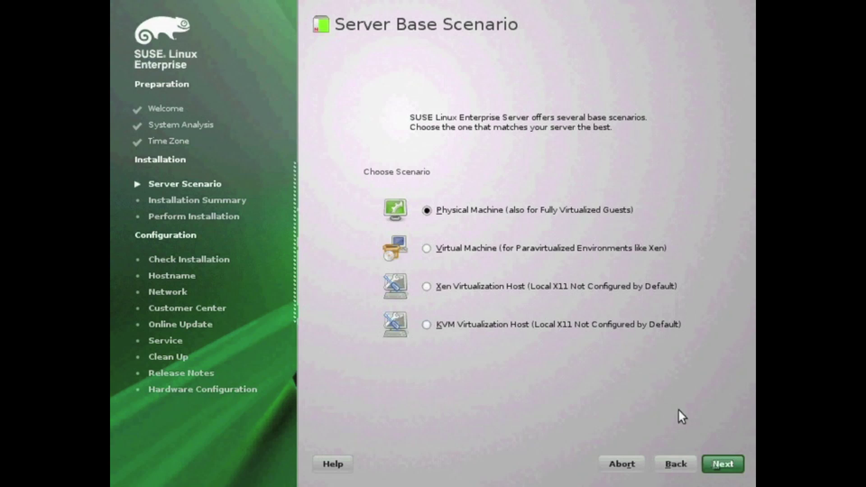
Accept the Physical Machine server base scenario and continue
click(714, 461)
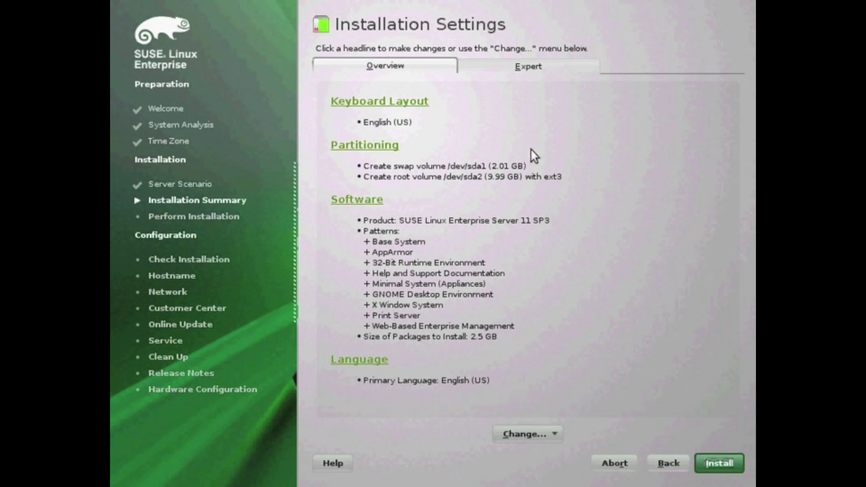
Switch to the Expert installation settings and open Partitioning in the Expert Partitioner
click(524, 68)
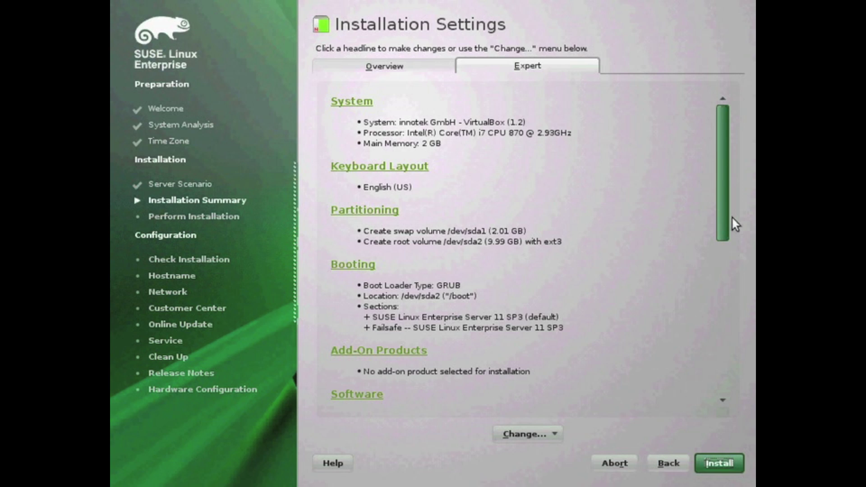
scroll(725, 228, down, 4)
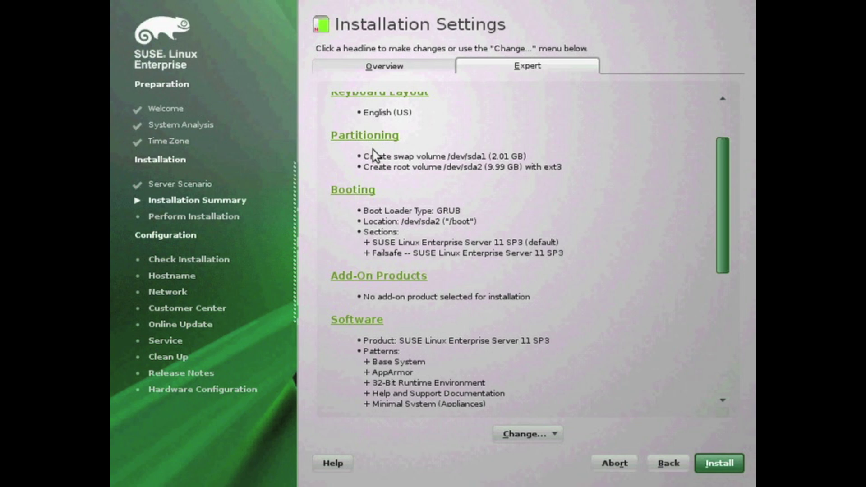
click(372, 136)
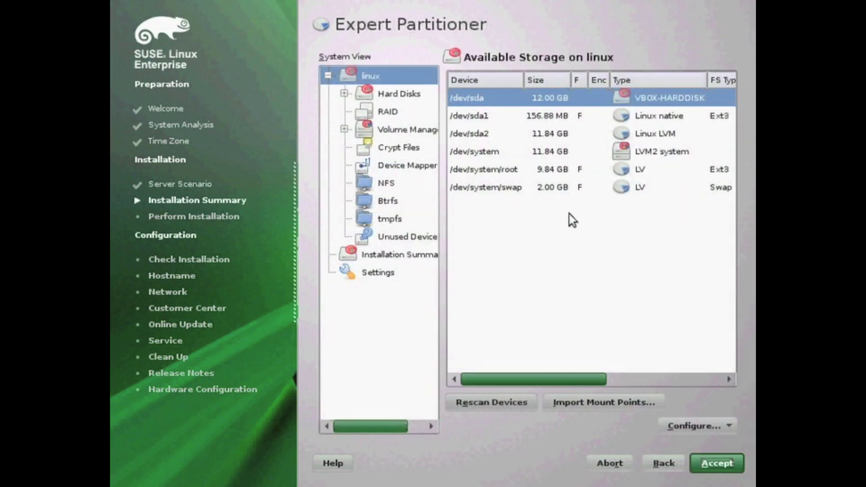
Remove the old sda partitions and create an 11 GB ext3 root partition
click(557, 150)
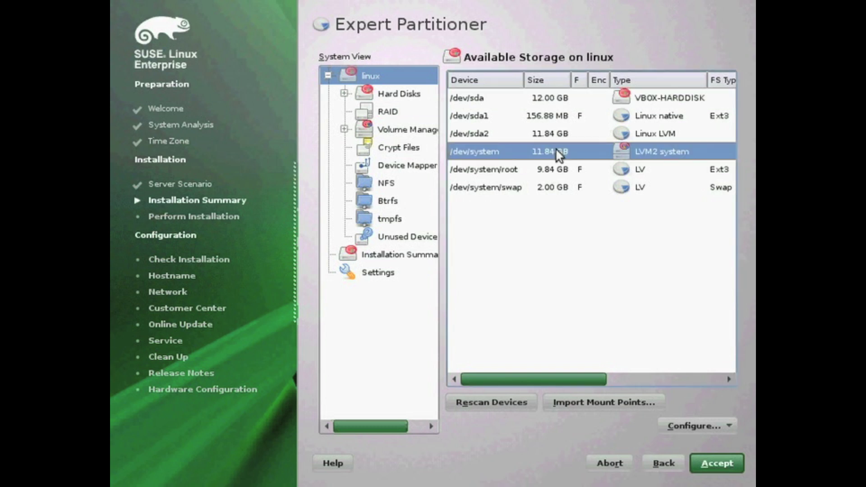
double_click(557, 99)
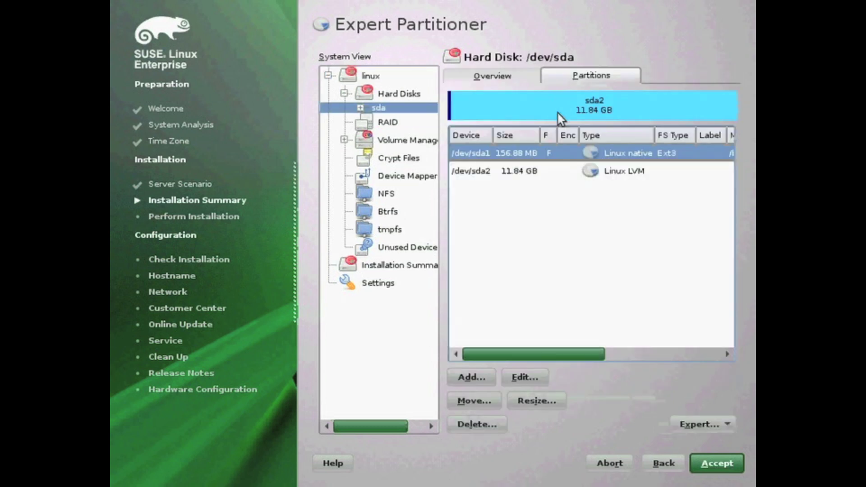
click(368, 106)
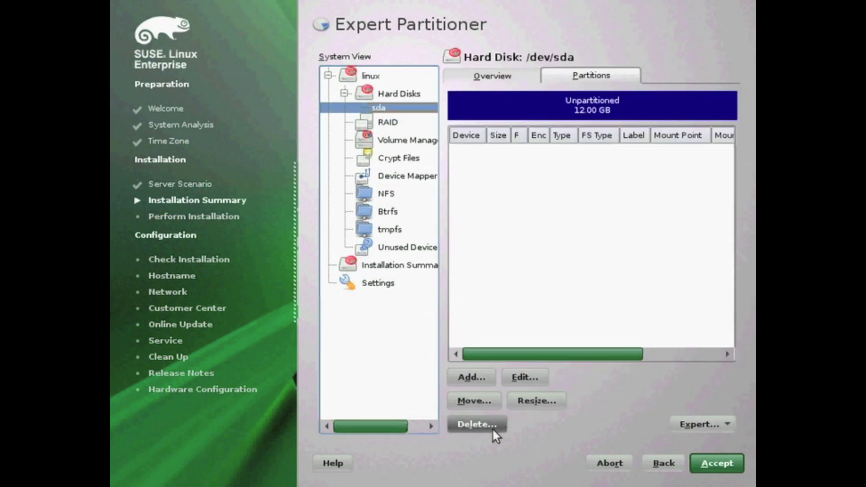
click(481, 377)
click(707, 459)
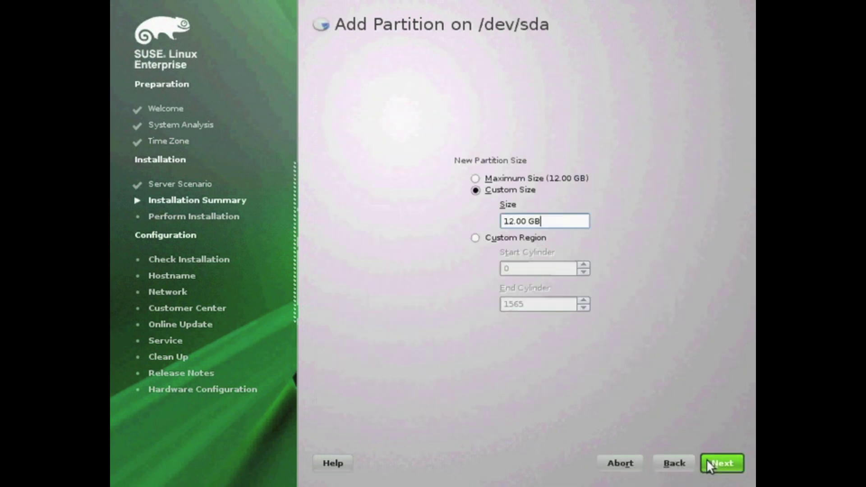
key(Left)
key(Left)
key(Left)
key(Left)
key(Left)
key(Left)
click(710, 463)
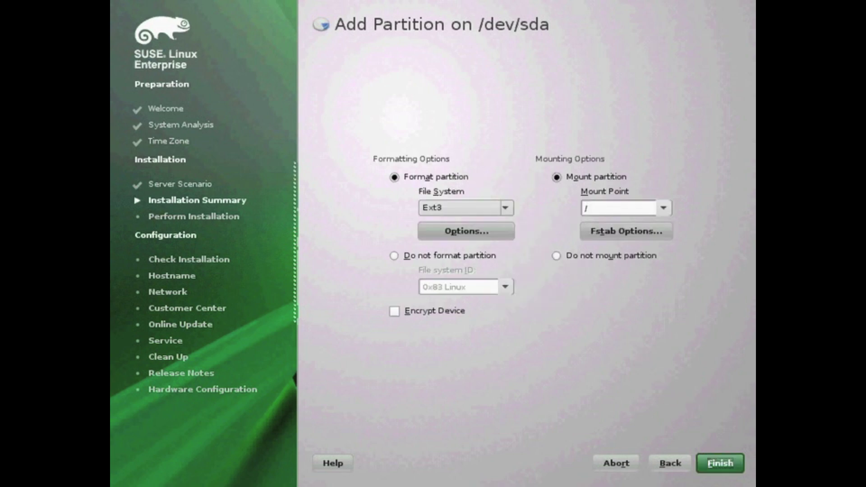
click(722, 465)
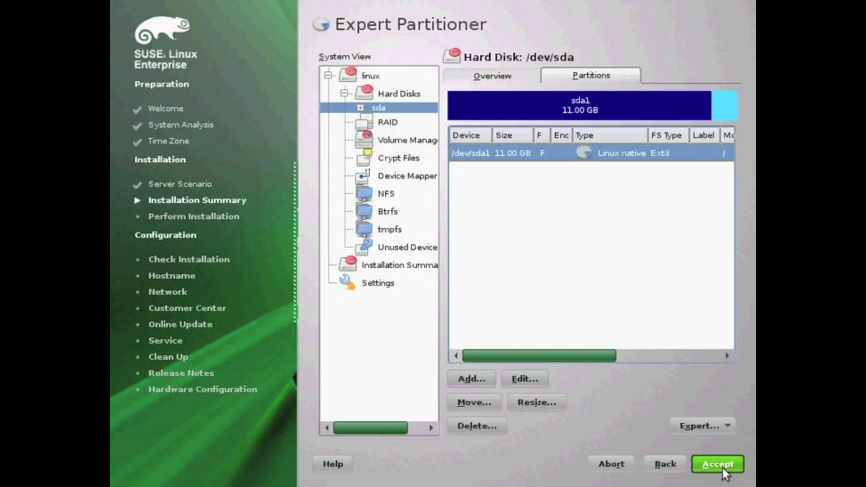
Add a /boot partition on the remaining space and accept, answering the missing-swap warning
click(480, 377)
click(724, 463)
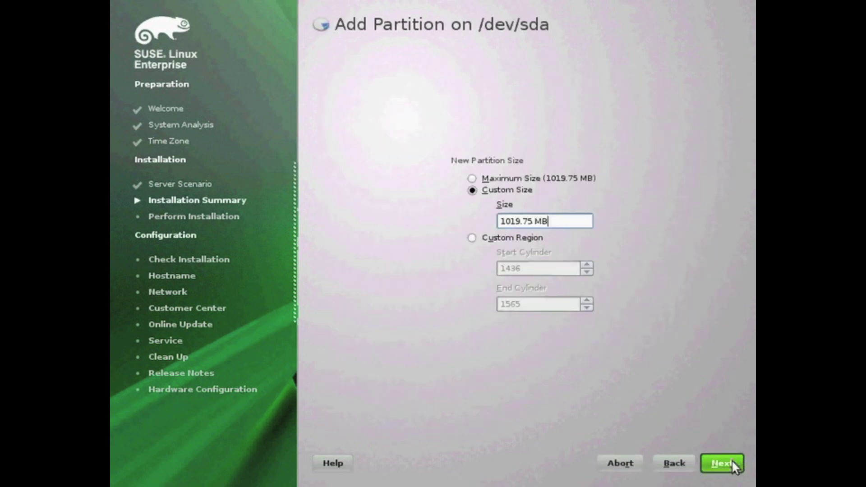
click(718, 463)
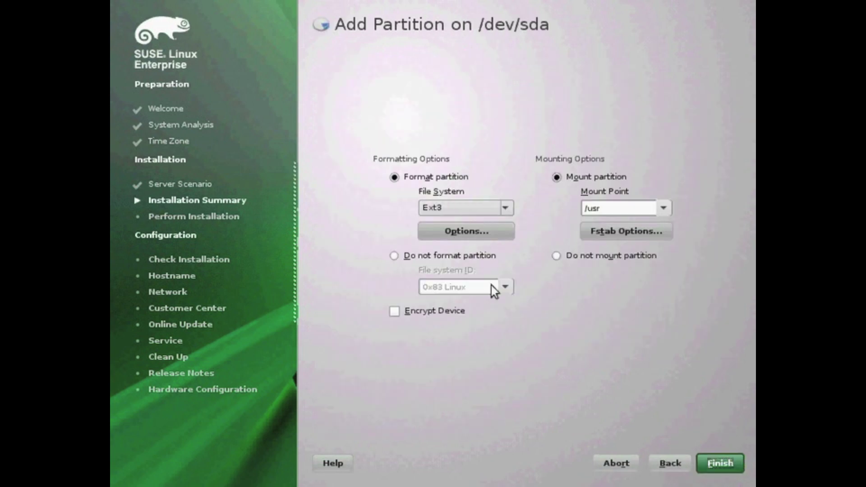
click(491, 258)
click(664, 208)
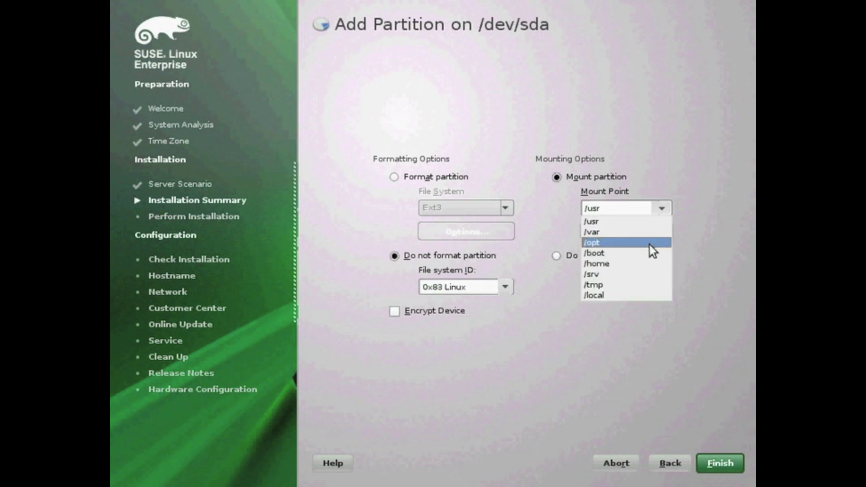
click(614, 245)
click(459, 178)
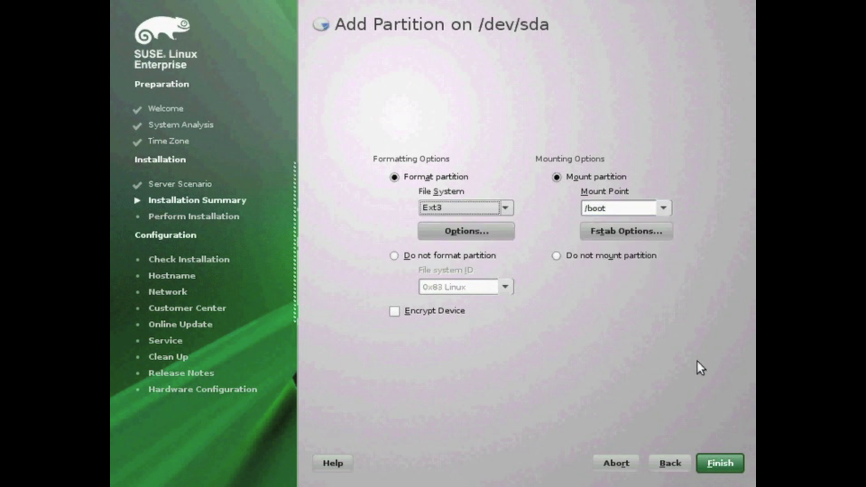
click(711, 463)
click(711, 463)
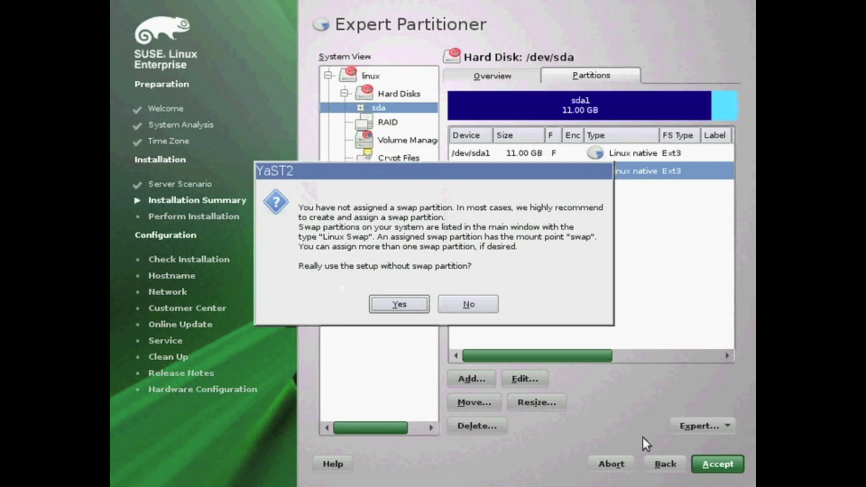
click(399, 304)
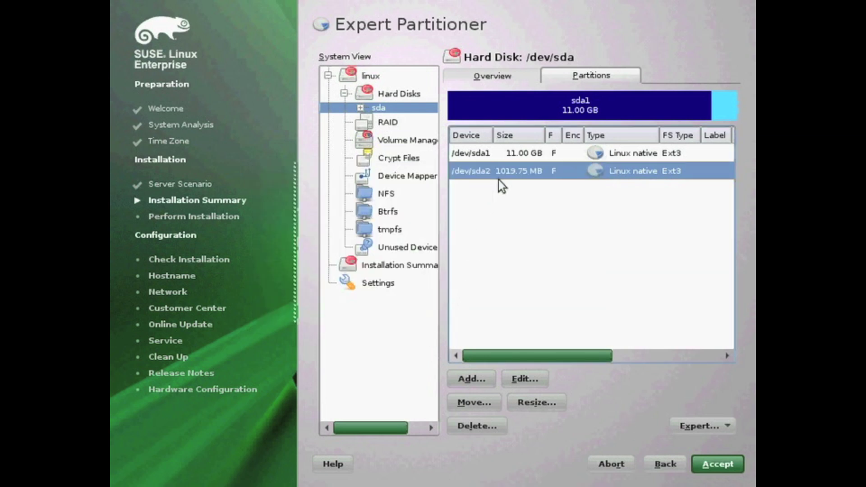
Delete the /dev/sda2 partition
click(524, 384)
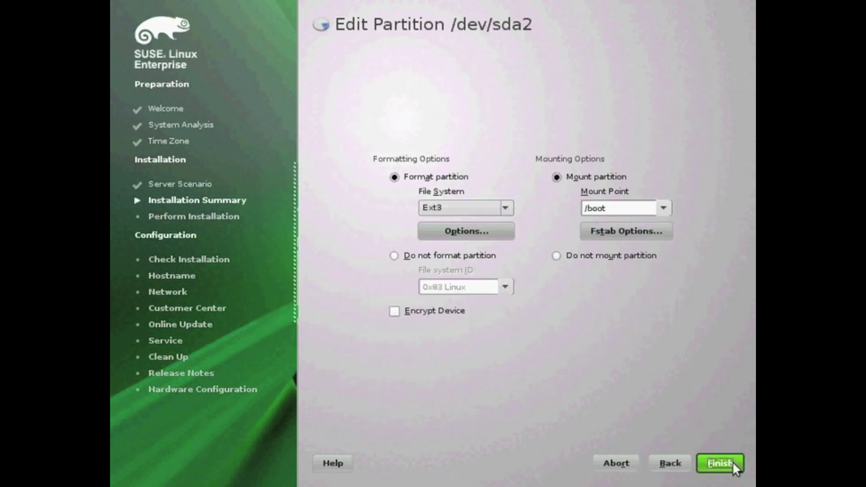
click(677, 464)
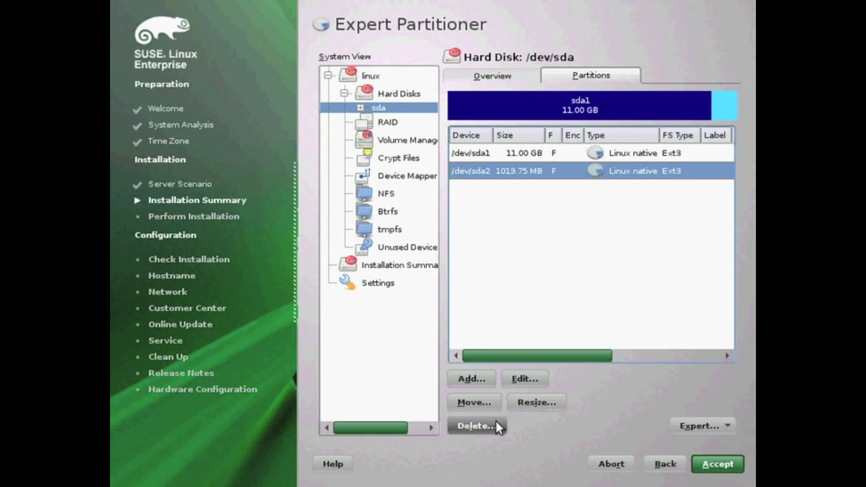
click(496, 423)
key(Return)
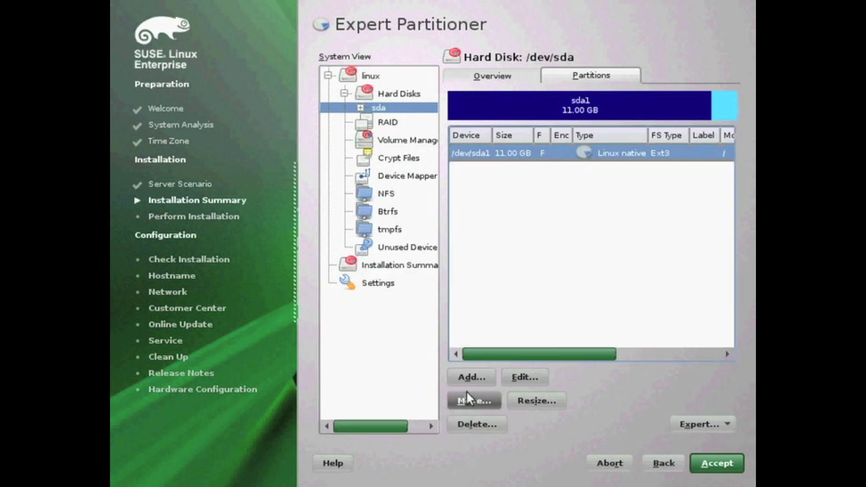
Create a 512 MB Swap partition
click(470, 379)
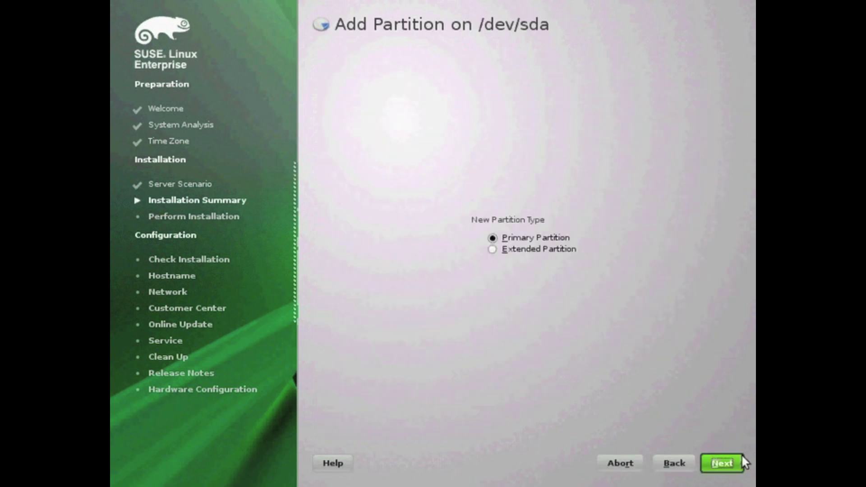
click(722, 463)
click(527, 221)
key(BackSpace)
key(BackSpace)
key(BackSpace)
key(BackSpace)
key(BackSpace)
key(BackSpace)
key(BackSpace)
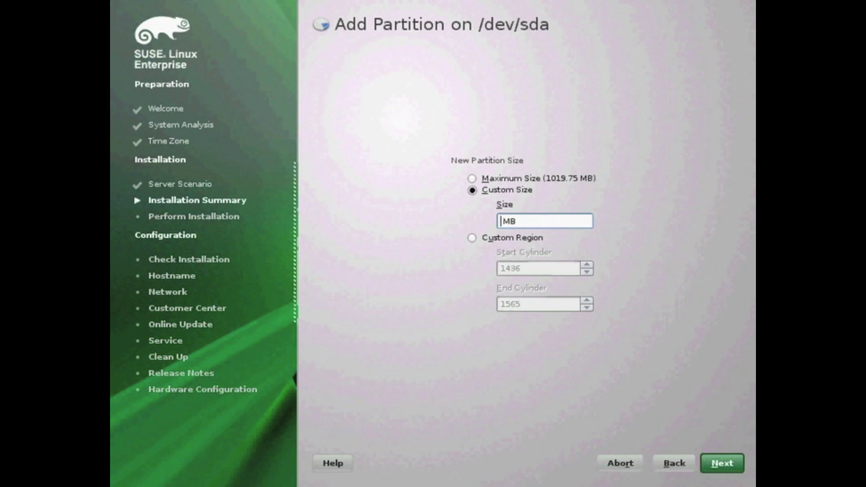
text(512)
click(711, 462)
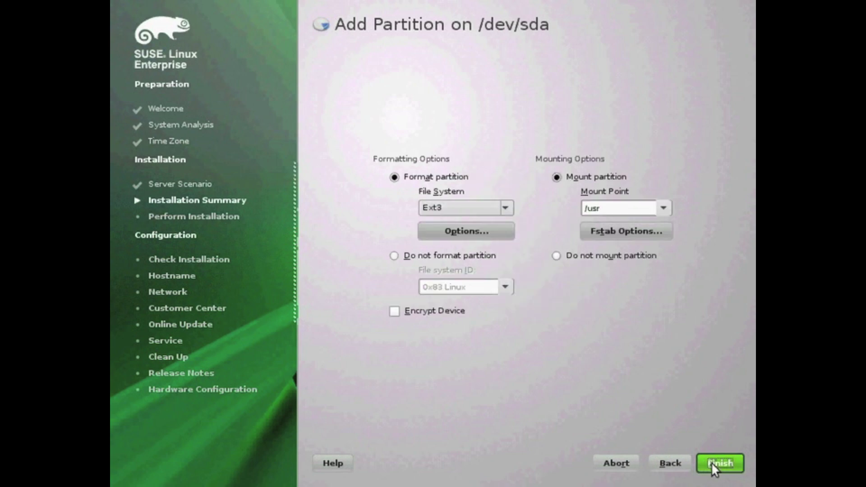
click(456, 208)
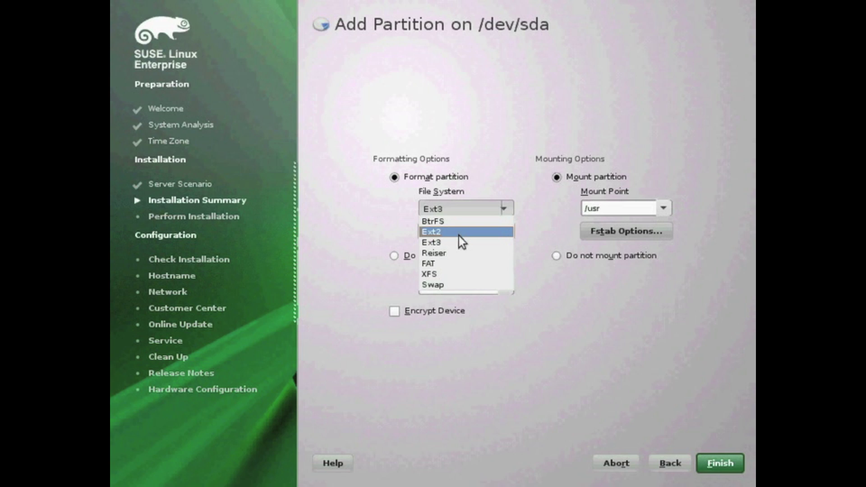
click(459, 282)
click(708, 464)
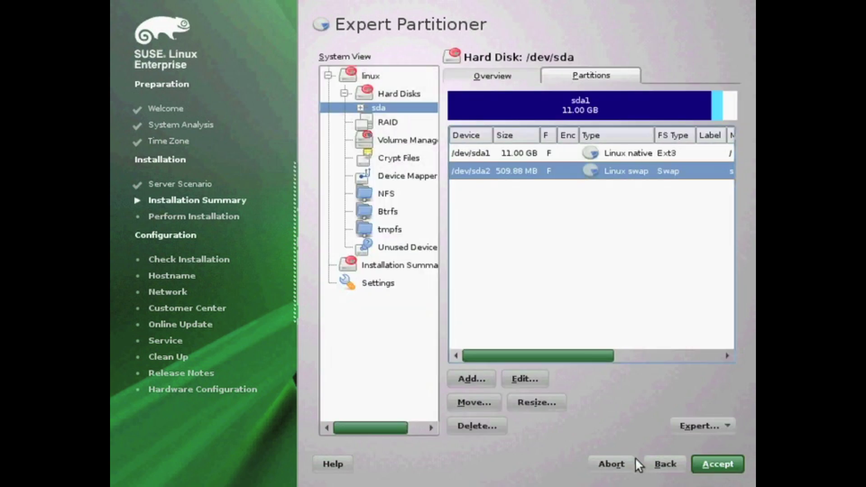
Add an ext3 /boot partition on the remaining space and accept the layout
click(471, 379)
click(732, 467)
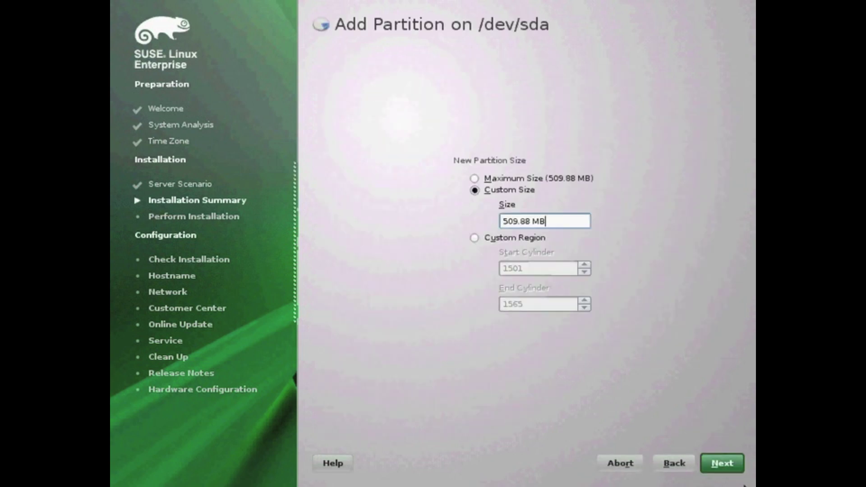
click(738, 467)
click(663, 208)
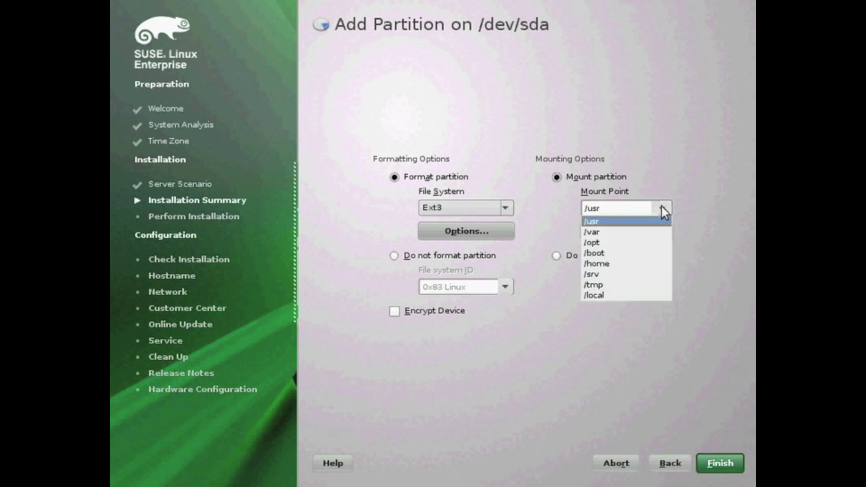
click(656, 246)
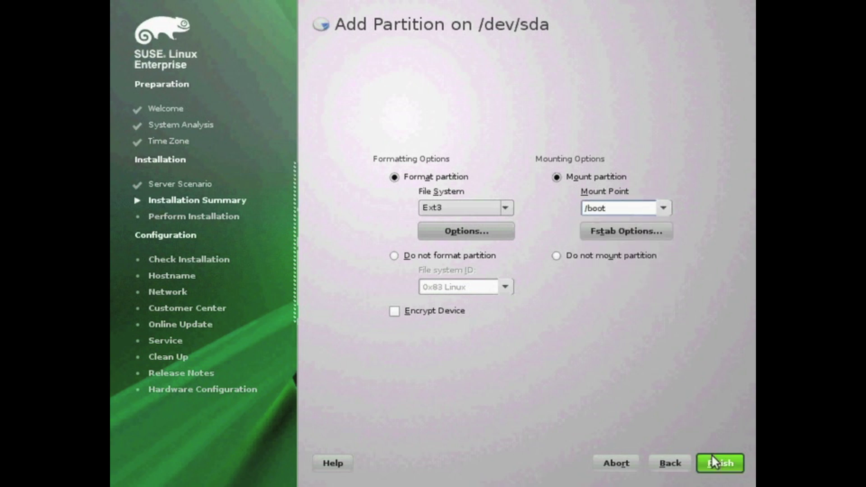
click(462, 211)
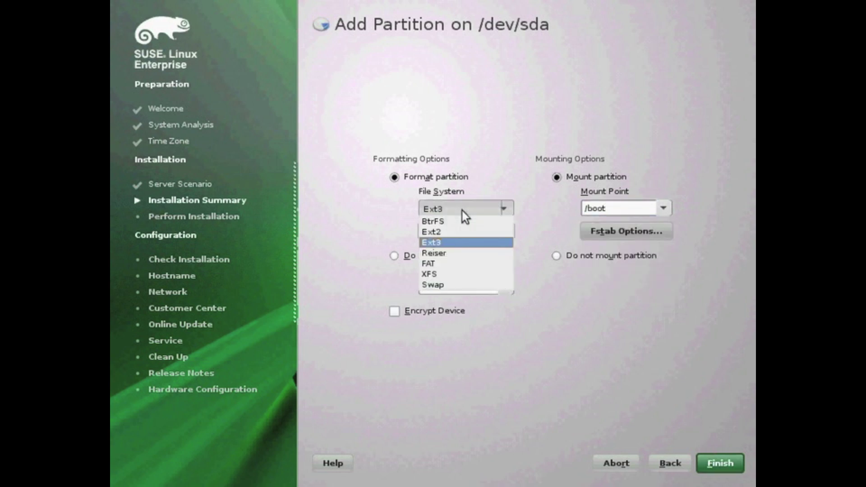
click(462, 211)
click(710, 459)
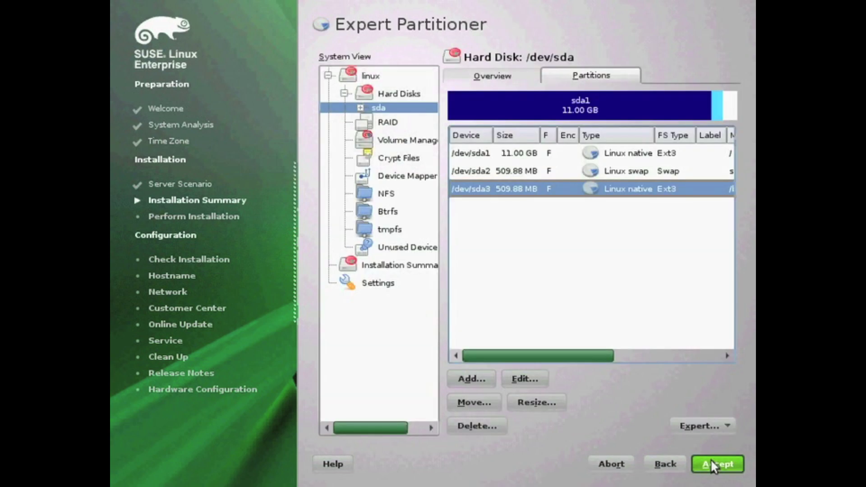
click(711, 462)
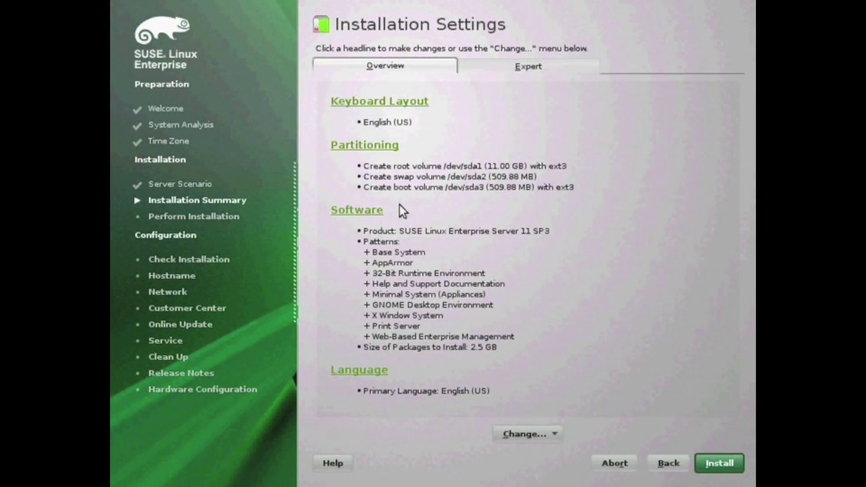
Open Software selection and read the XEN and KVM Virtualization Host pattern descriptions
click(377, 212)
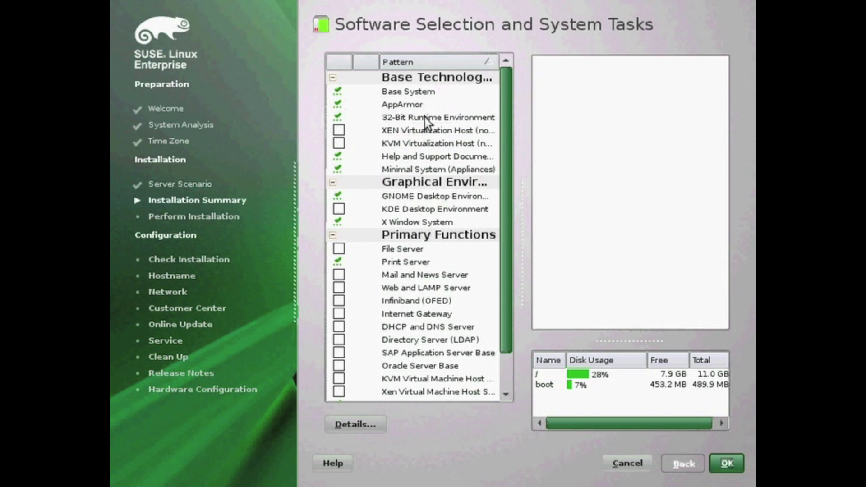
click(422, 135)
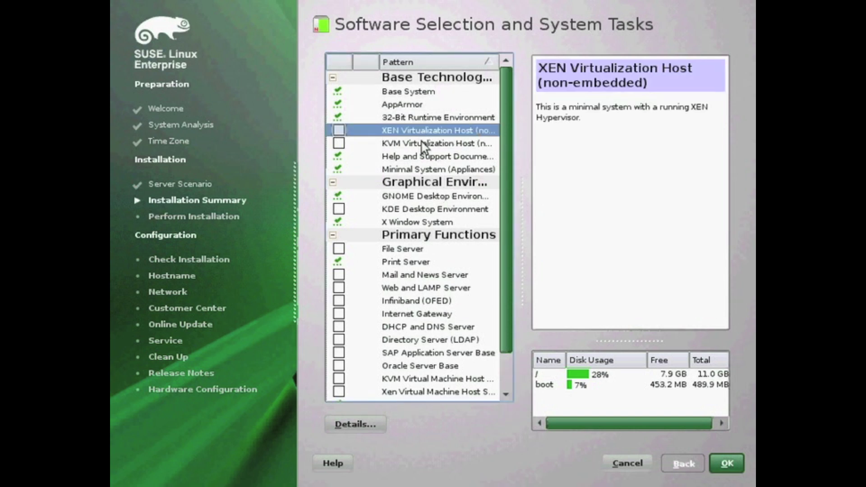
click(421, 148)
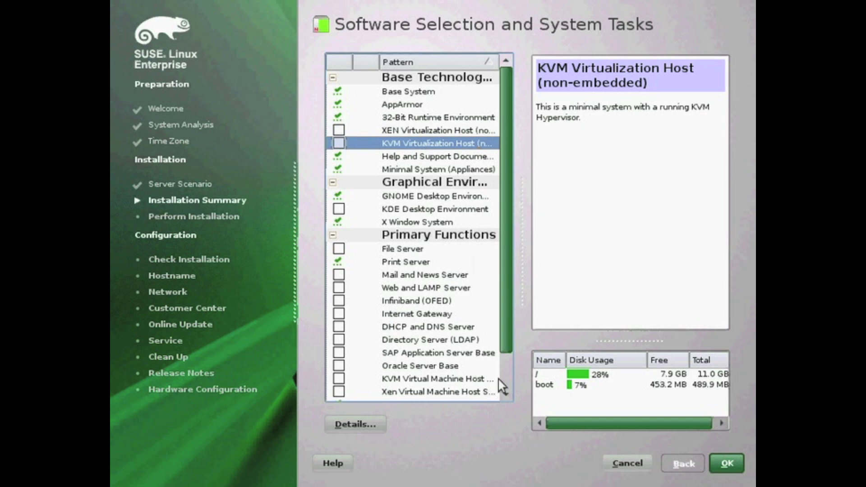
scroll(507, 376, down, 1)
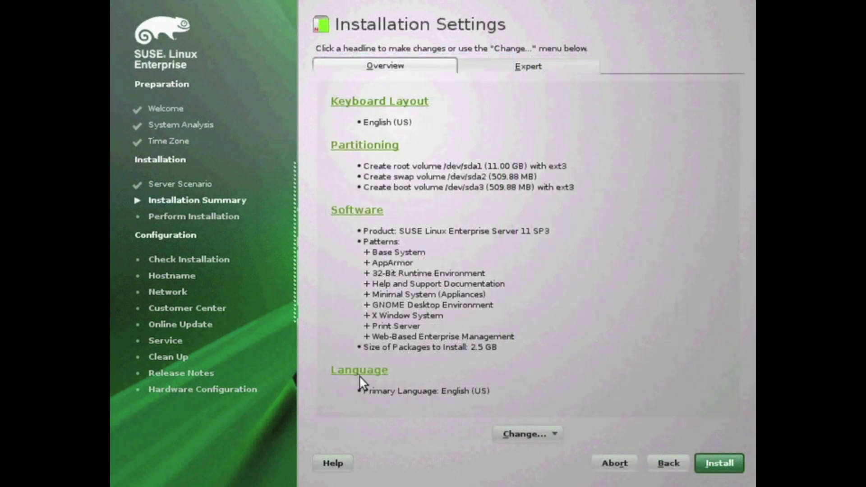
Accept the installation settings overview and confirm Install to start installing SLES 11 SP3
click(360, 373)
click(721, 458)
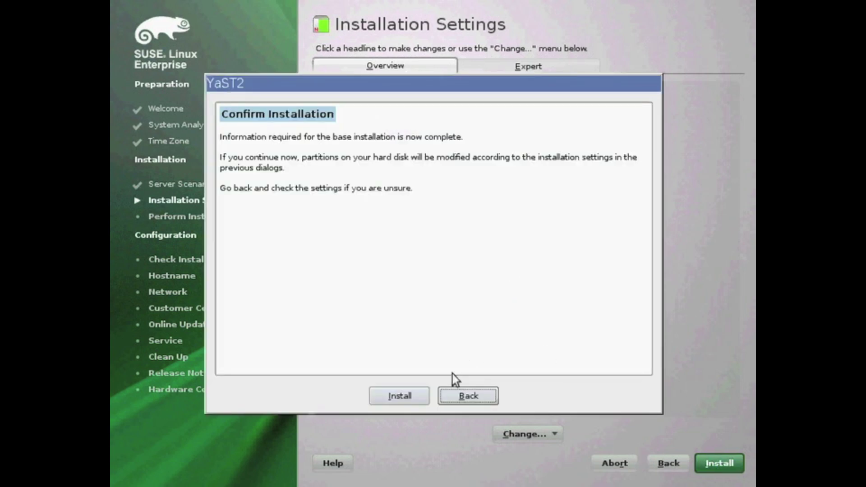
click(406, 393)
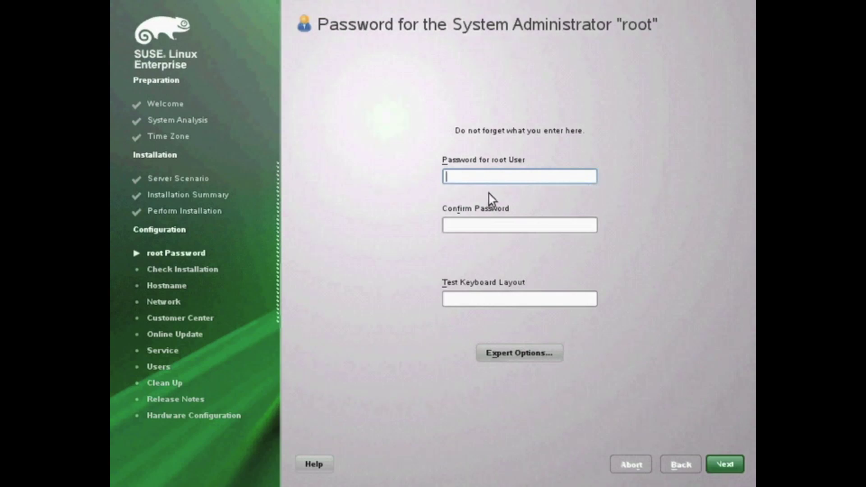
Enter and confirm the root password, type 'Test Keyboard' as a layout test, and name the host suse-server
text(linux1234)
key(Tab)
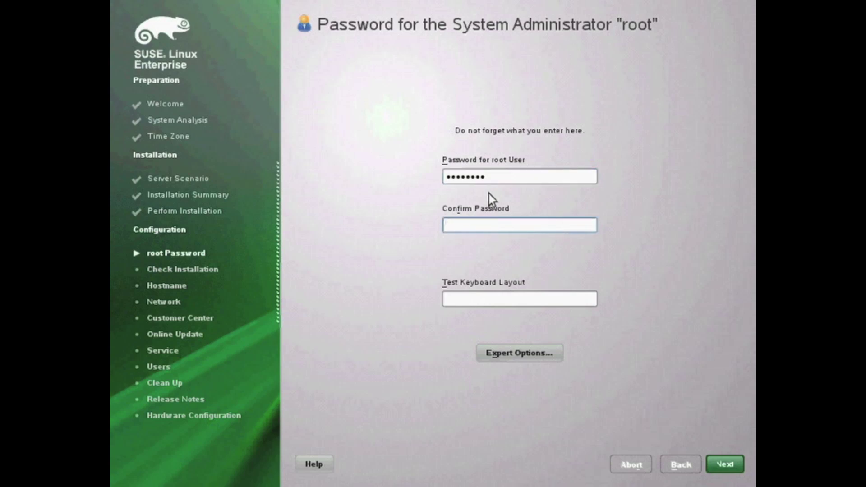
text(linu)
key(Tab)
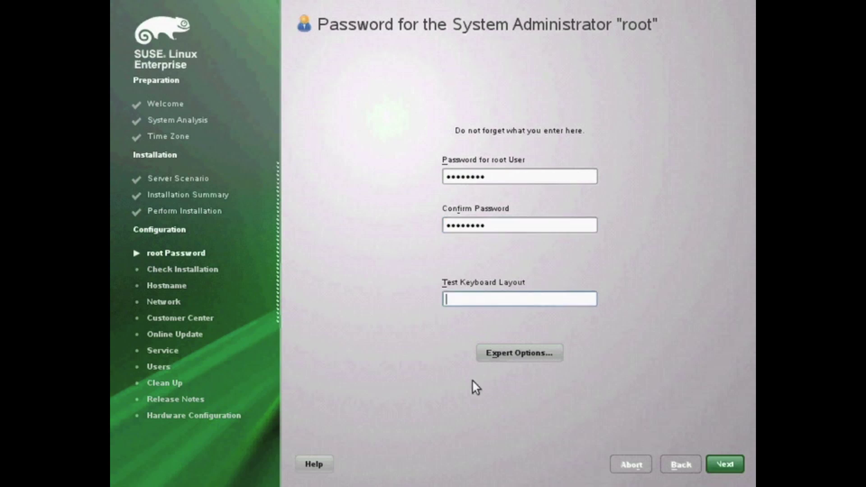
text(Test Keyboard)
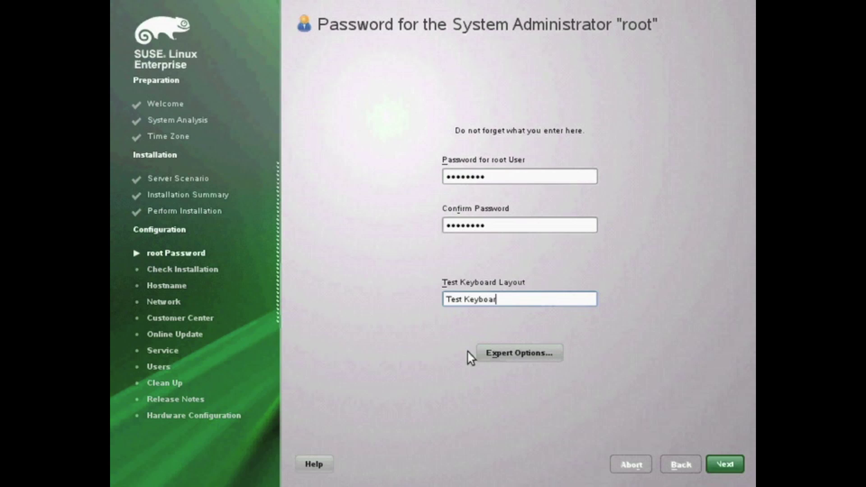
key(alt+n)
text(-ser)
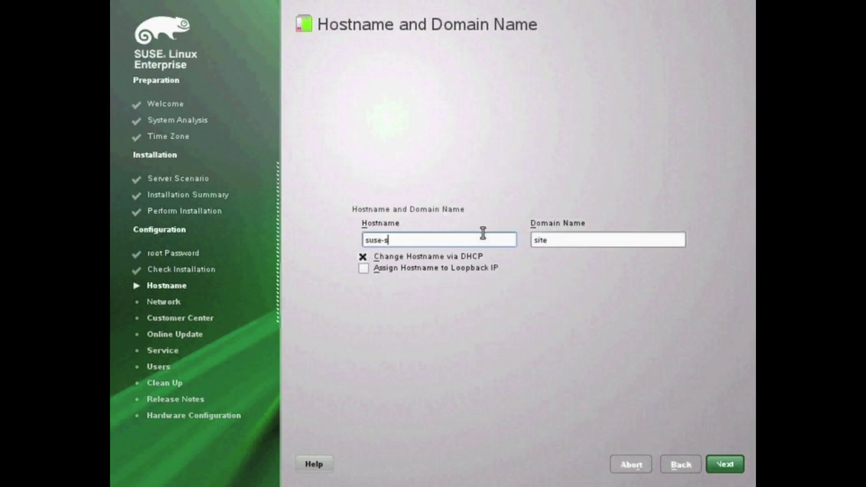
text(ver)
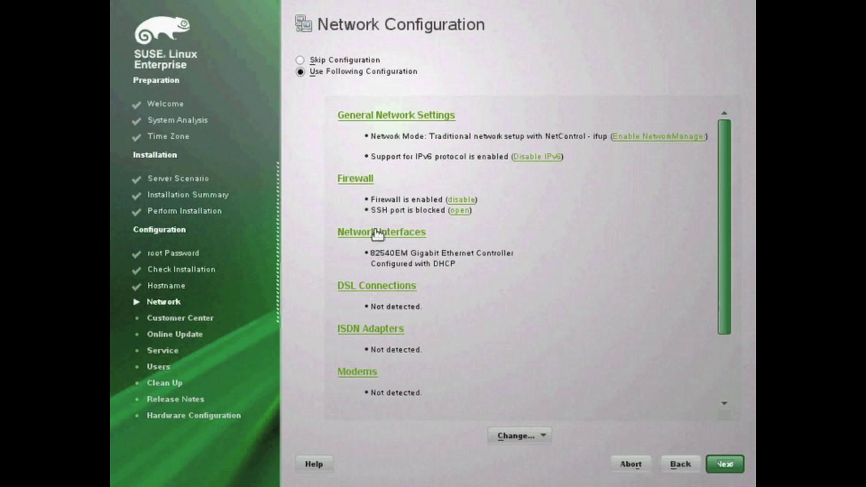
Review general network settings, open the SSH firewall port, and save the DHCP network configuration
click(436, 120)
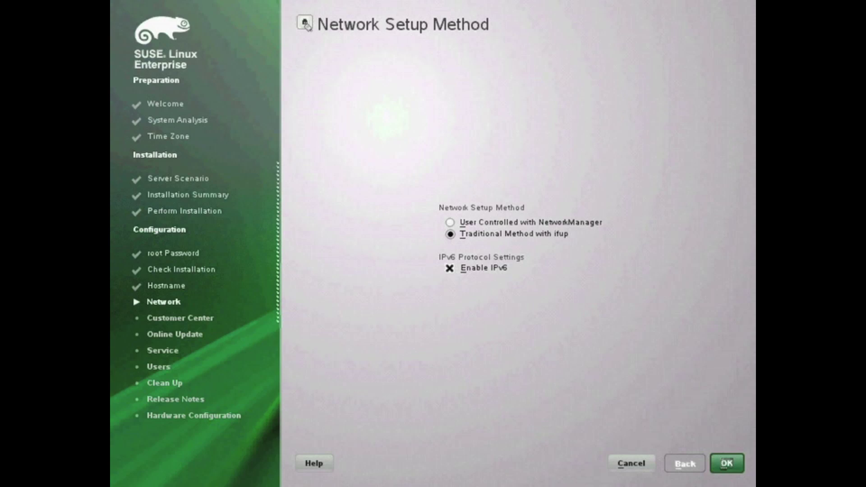
key(Return)
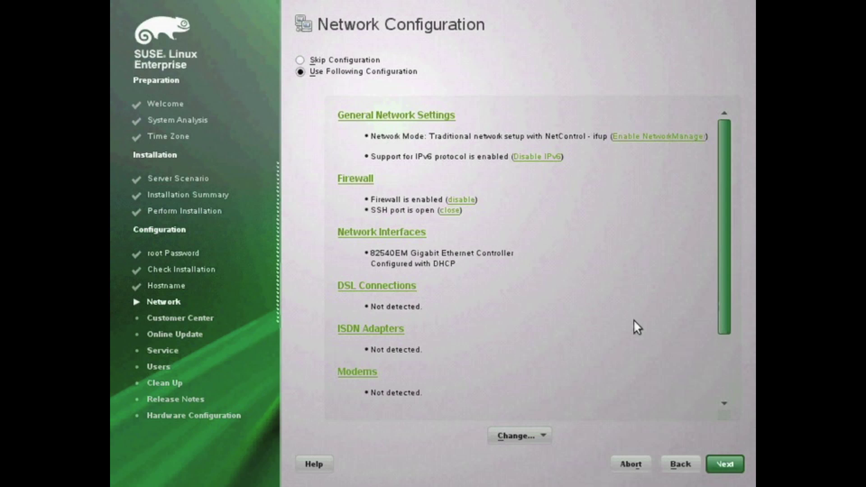
scroll(646, 289, down, 3)
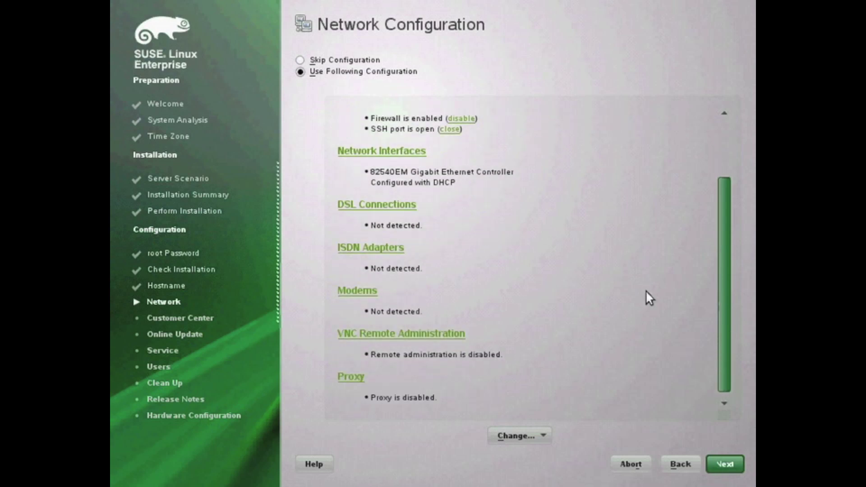
click(719, 460)
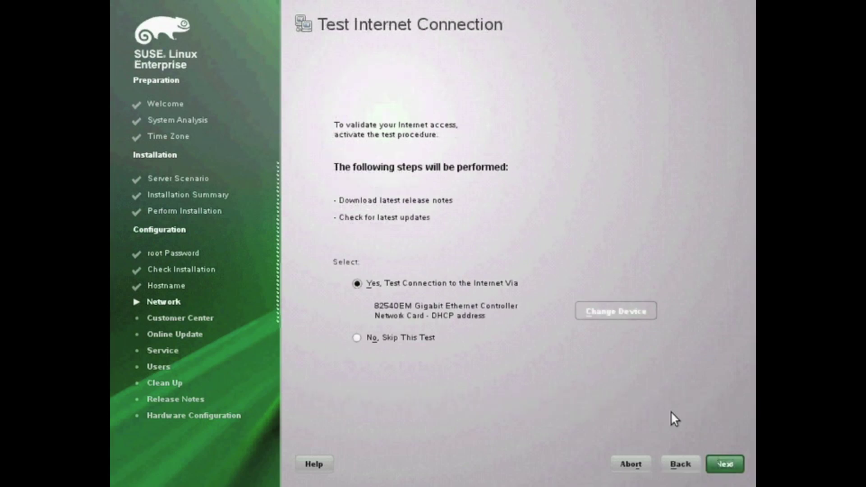
Run the internet connection test and choose Configure Later for Customer Center registration
click(725, 465)
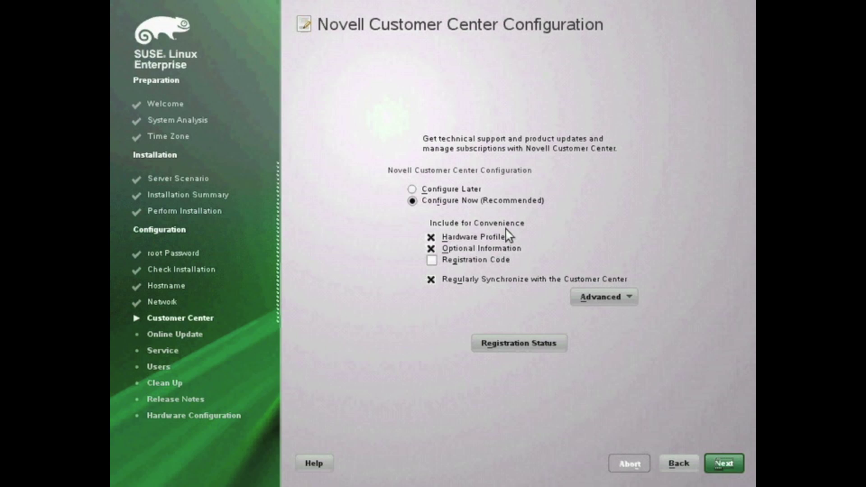
click(470, 197)
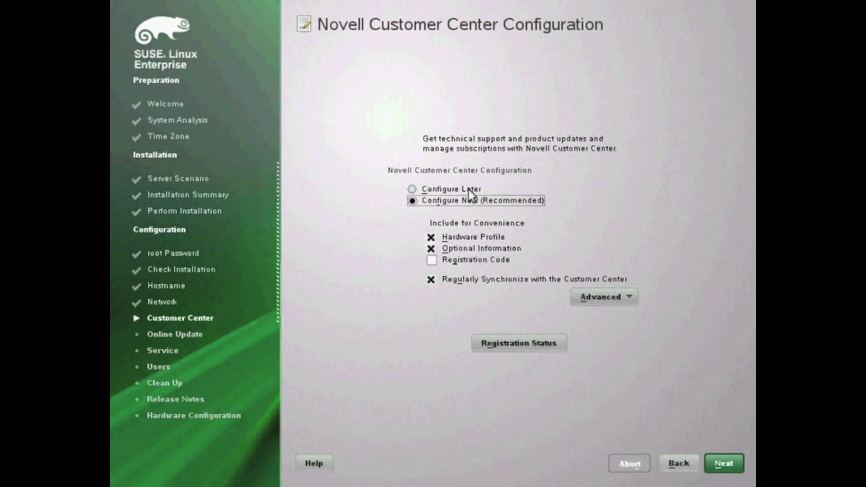
click(469, 189)
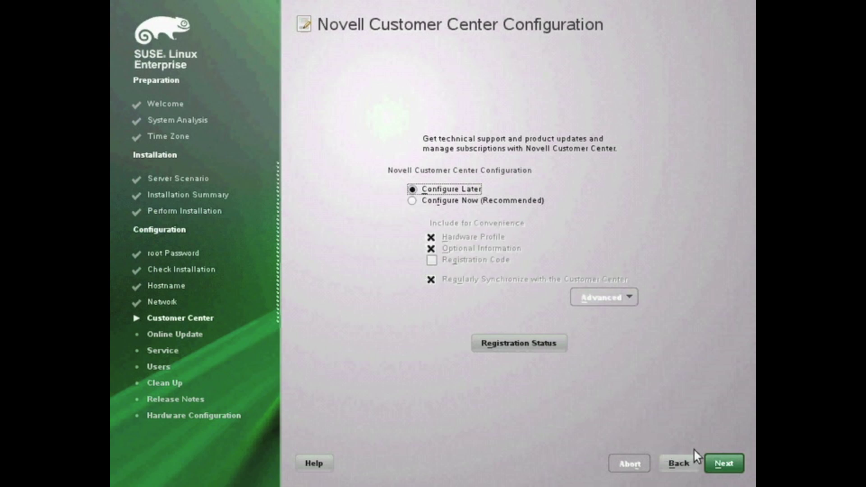
click(722, 463)
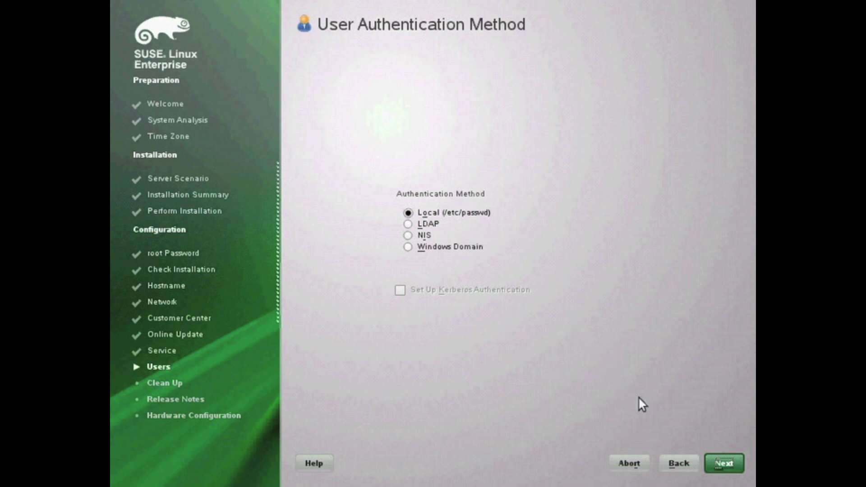
Keep Local (/etc/passwd) authentication and create a local user with full name, username and confirmed password
key(alt+n)
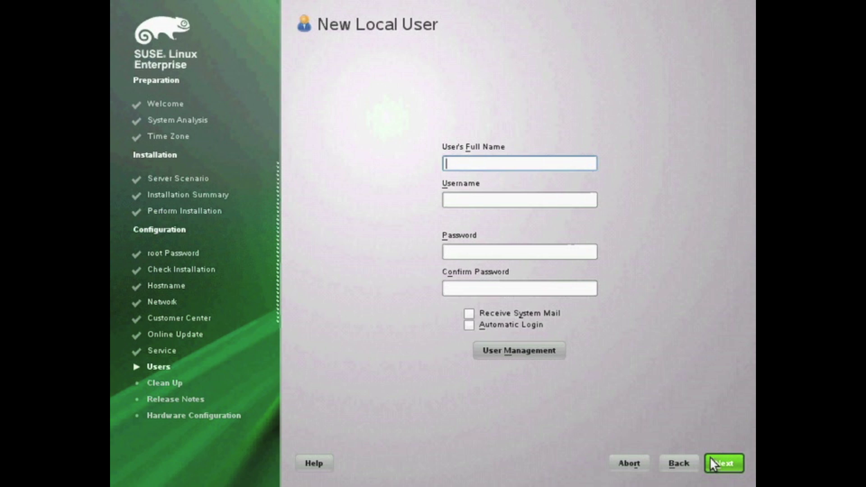
text(Data)
key(Tab)
key(Tab)
text(*********)
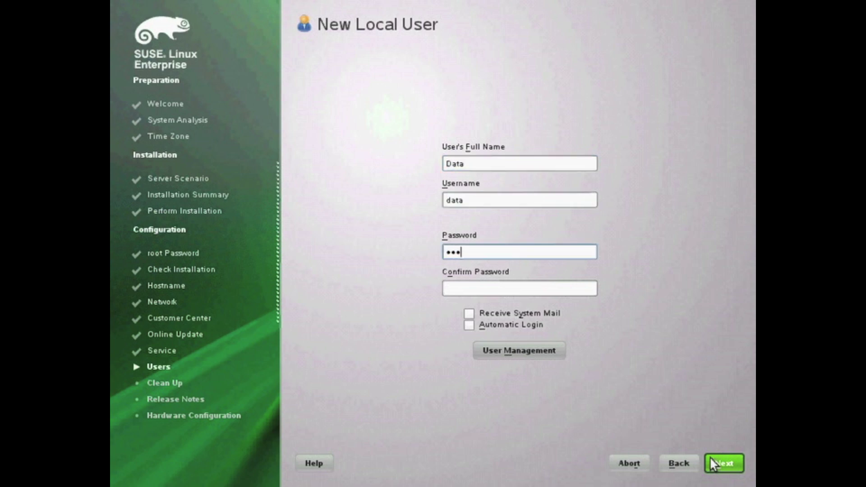
key(Tab)
text(********)
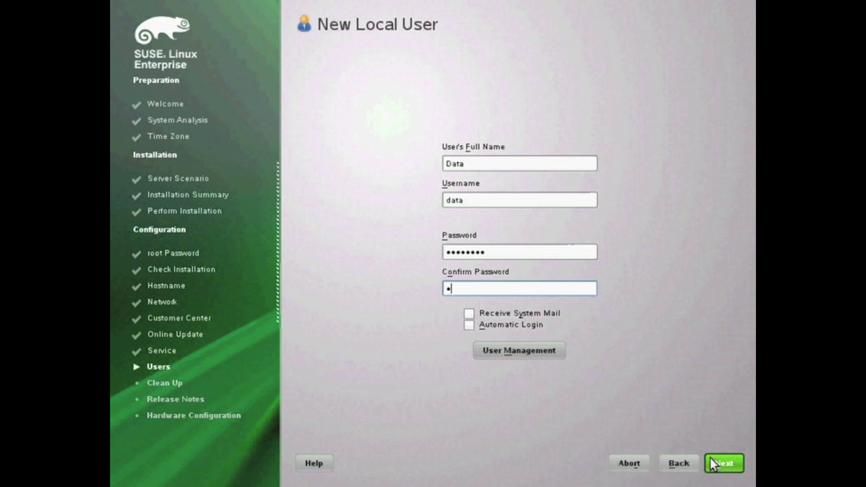
text(*)
click(713, 464)
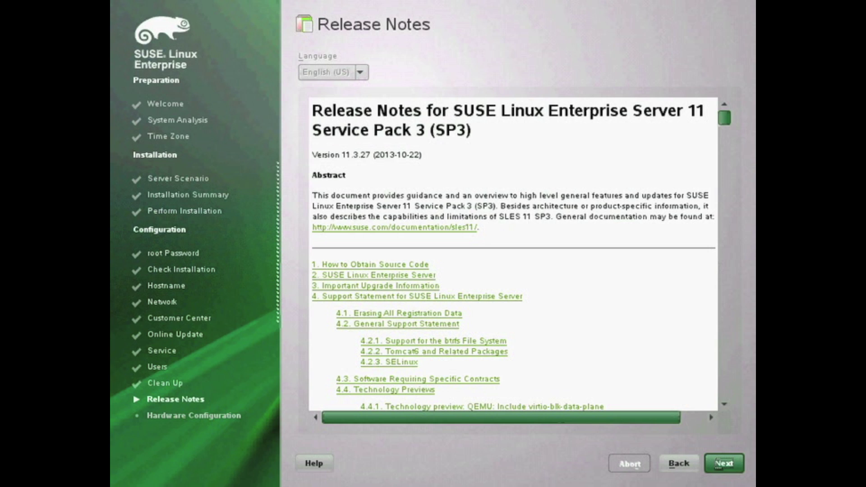
Pass the release notes, probe the graphics card, and accept the detected hardware configuration
click(722, 464)
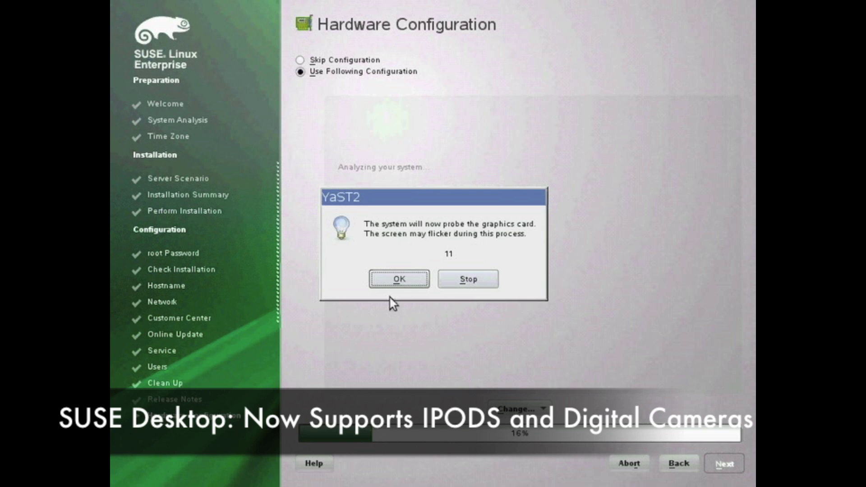
click(399, 280)
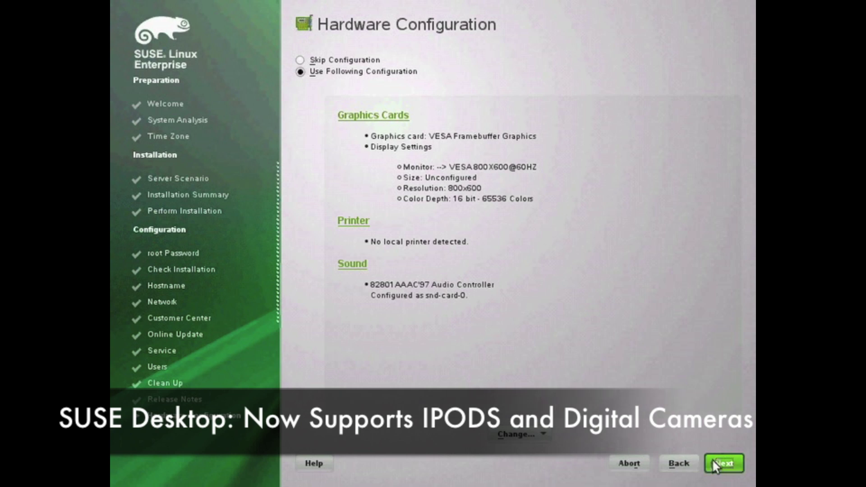
click(722, 465)
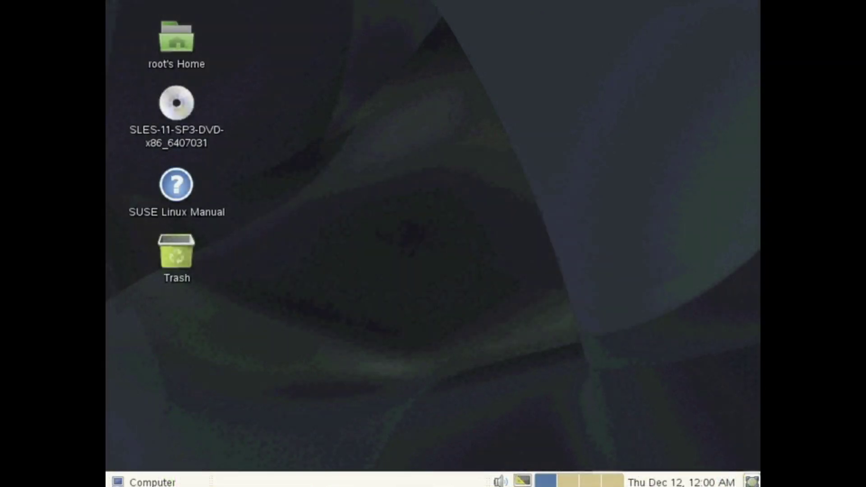
Open a terminal from the desktop context menu, then browse the Computer menu's places and favorite applications
right_click(446, 168)
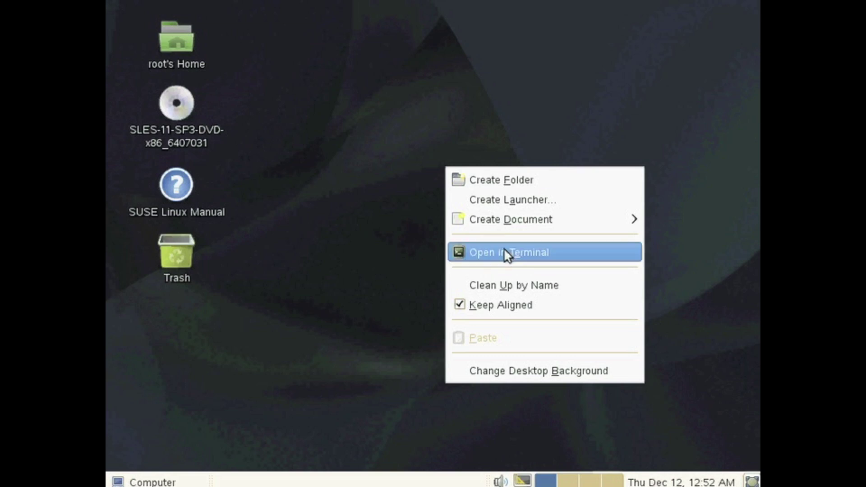
click(505, 253)
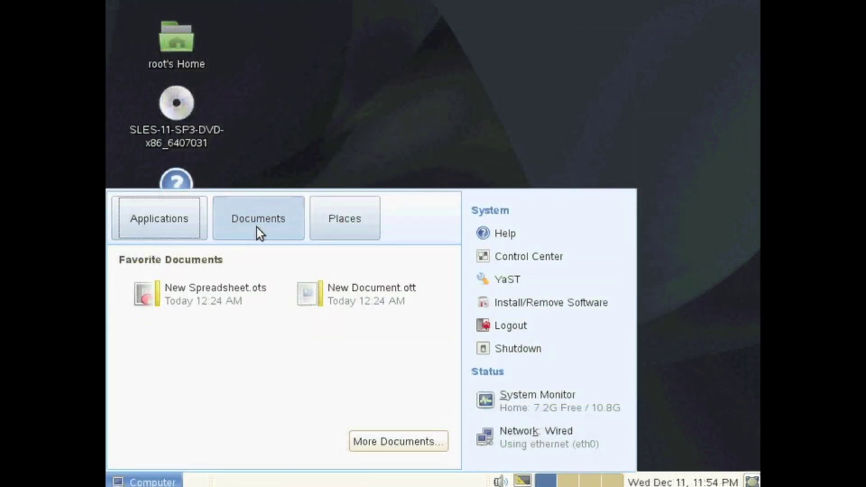
click(337, 234)
click(159, 219)
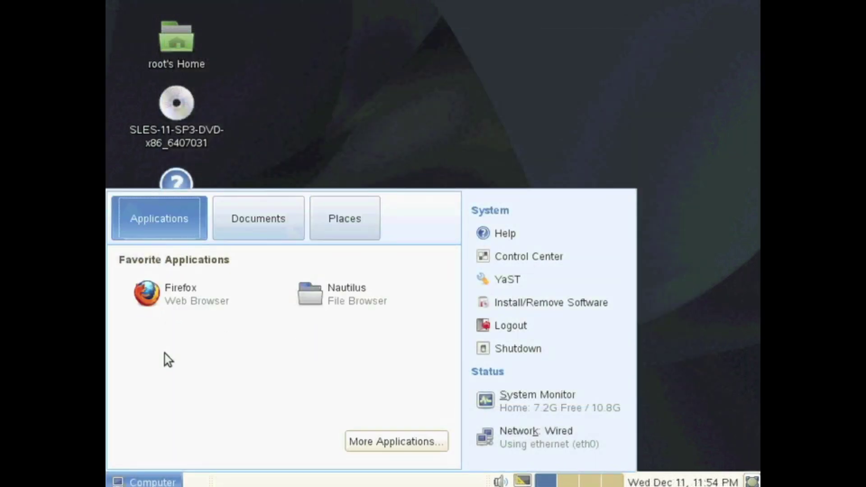
Open More Applications and view the Audio & Video, Communicate and Images groups
click(385, 451)
click(302, 144)
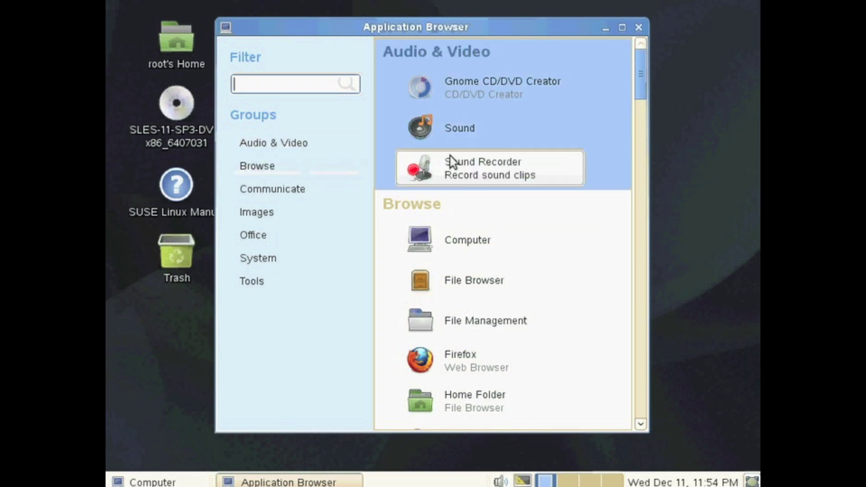
click(332, 190)
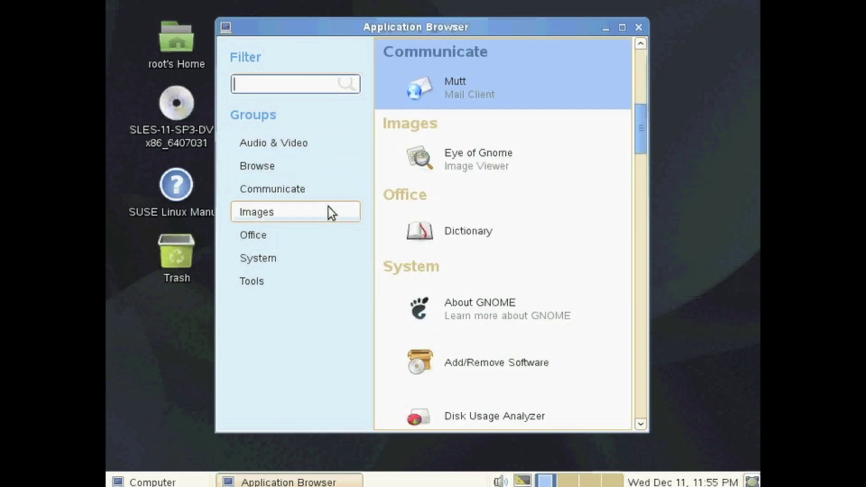
click(329, 207)
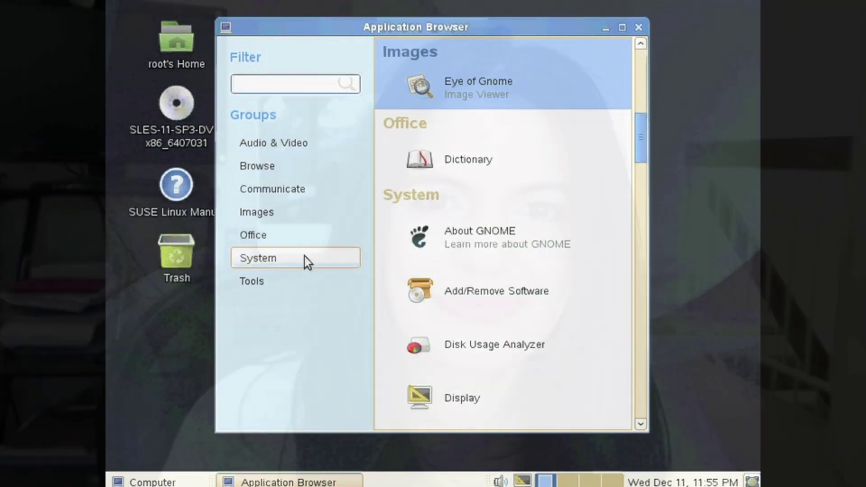